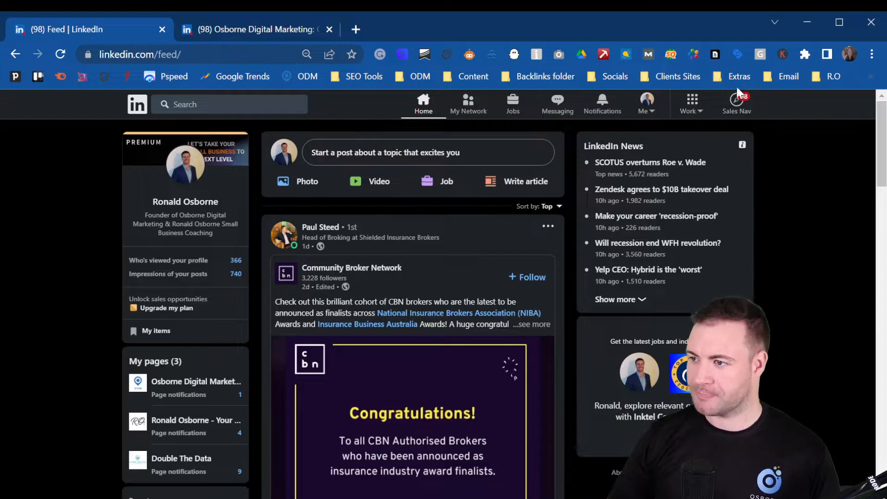
# Step: Open the Work menu to show LinkedIn's other products and business services
pyautogui.click(695, 111)
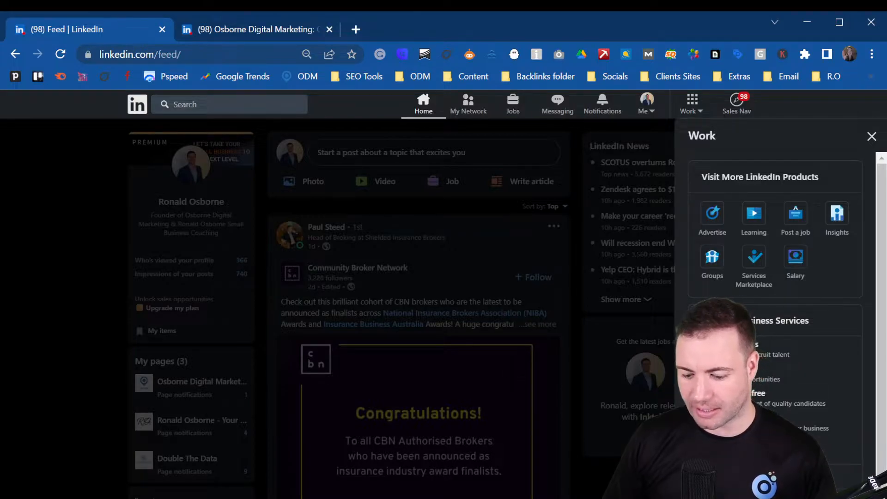
# Step: Choose Create a Company Page from the Work panel
pyautogui.click(741, 478)
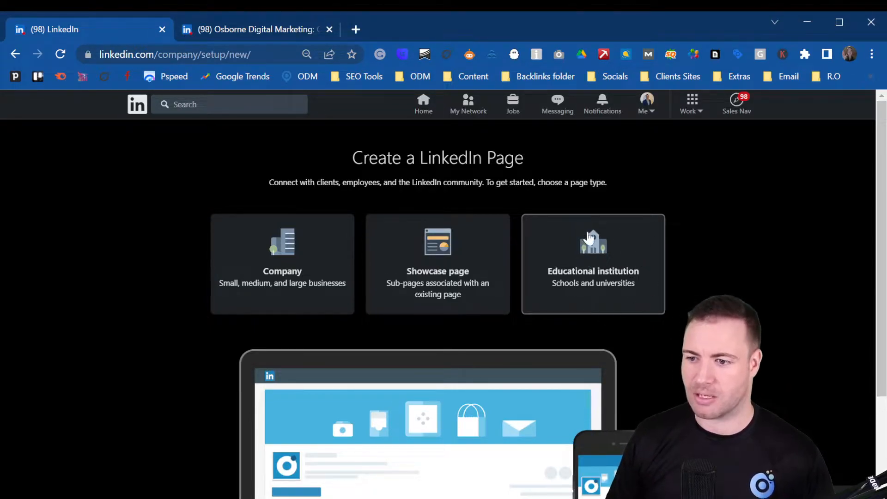
pyautogui.click(289, 265)
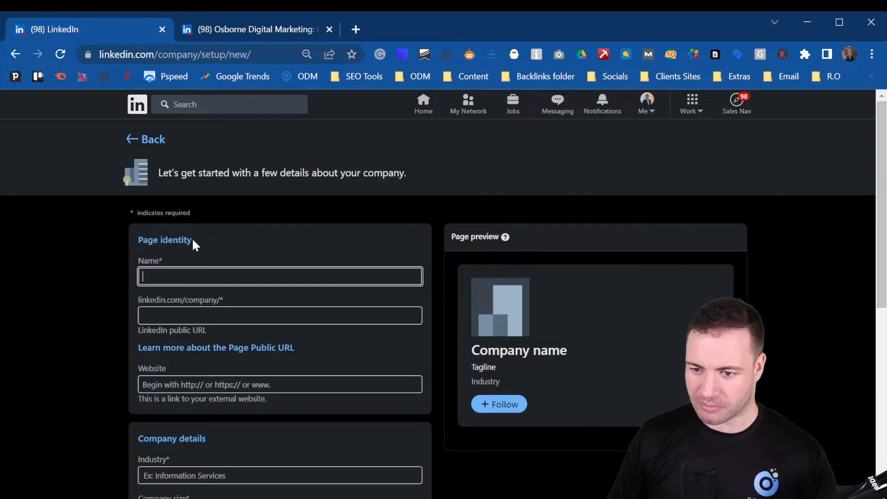
pyautogui.scroll(-8, 193, 238)
pyautogui.scroll(7, 254, 440)
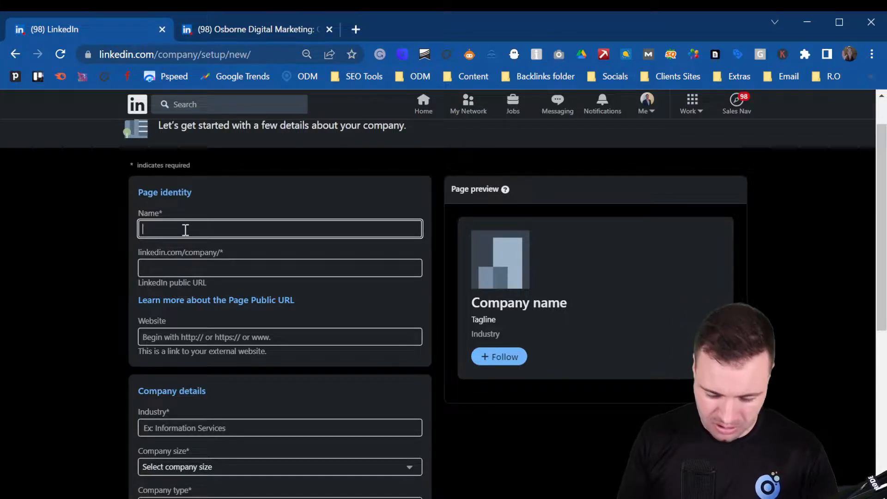
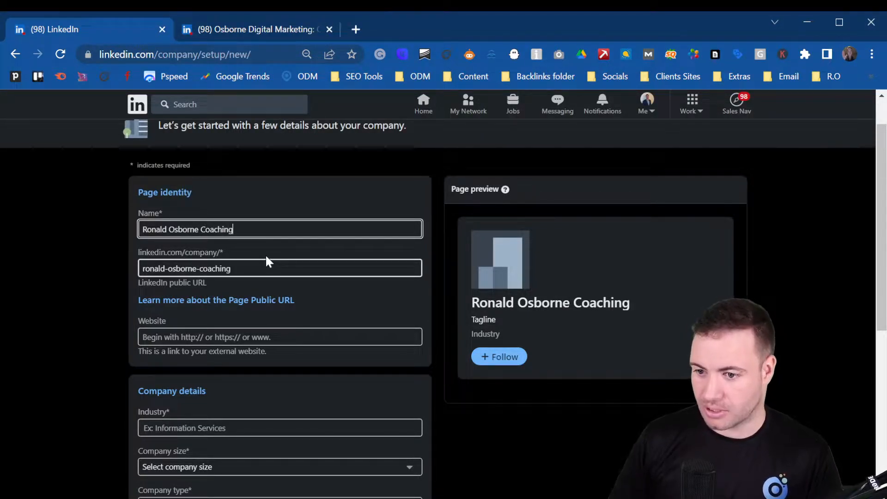
pyautogui.click(185, 336)
pyautogui.write('www.ronaldosborne.org')
# Step: Set industry Business Consulting and Services, size 2–10 employees, and type Self-employed
pyautogui.scroll(-3, 225, 359)
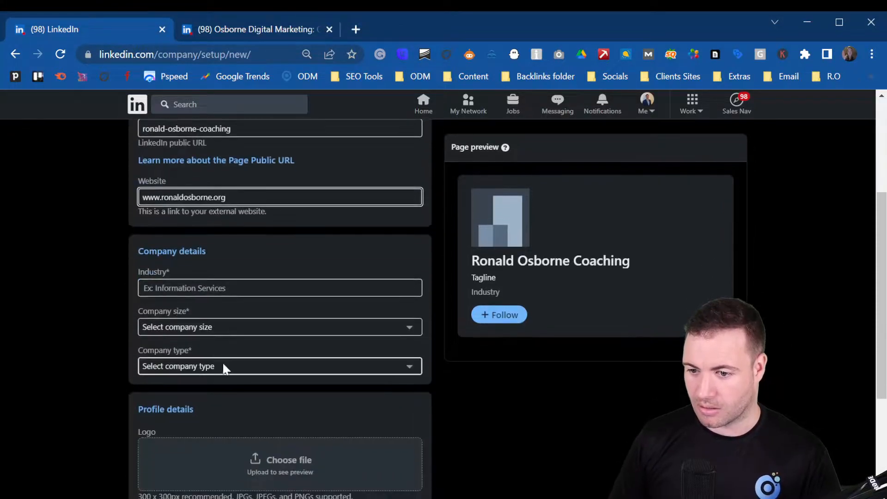
pyautogui.click(194, 285)
pyautogui.write('business')
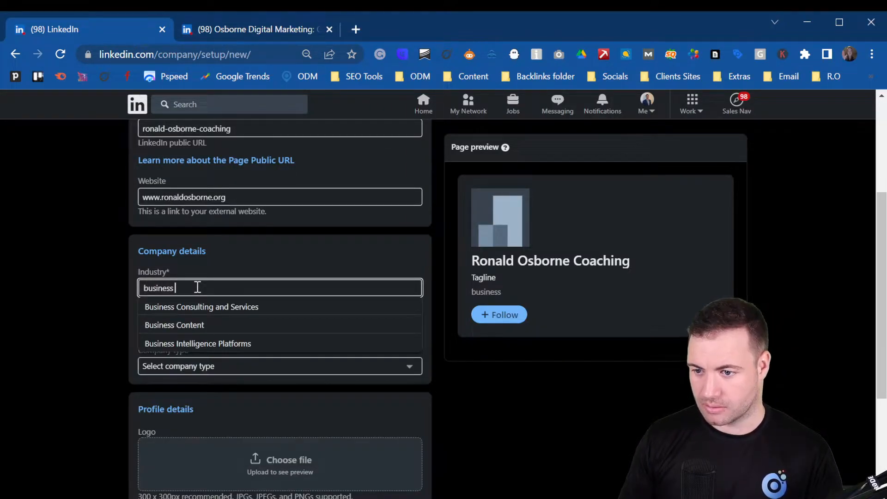
pyautogui.click(208, 308)
pyautogui.click(202, 333)
pyautogui.click(199, 364)
pyautogui.click(238, 368)
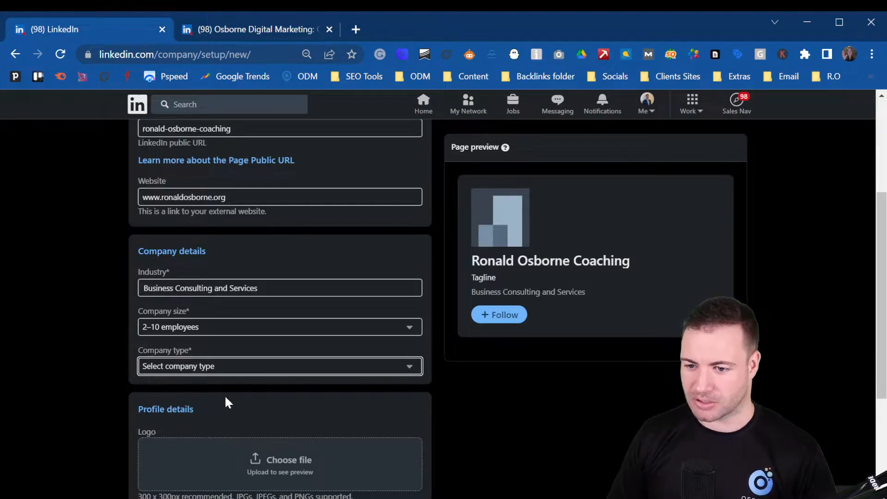
pyautogui.scroll(4, 91, 238)
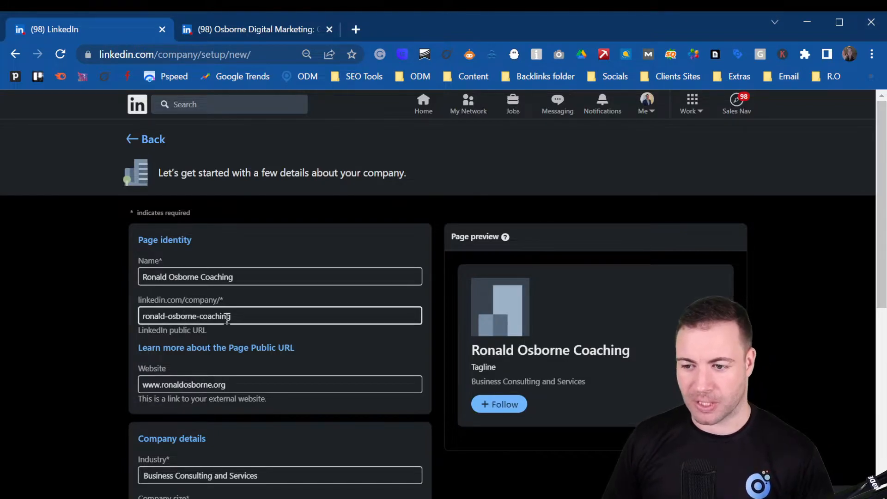
pyautogui.scroll(-3, 227, 318)
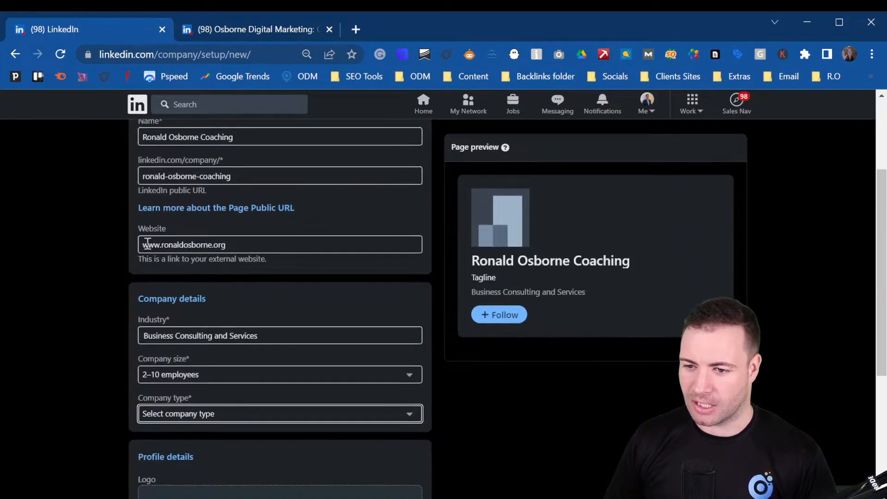
pyautogui.scroll(-3, 239, 341)
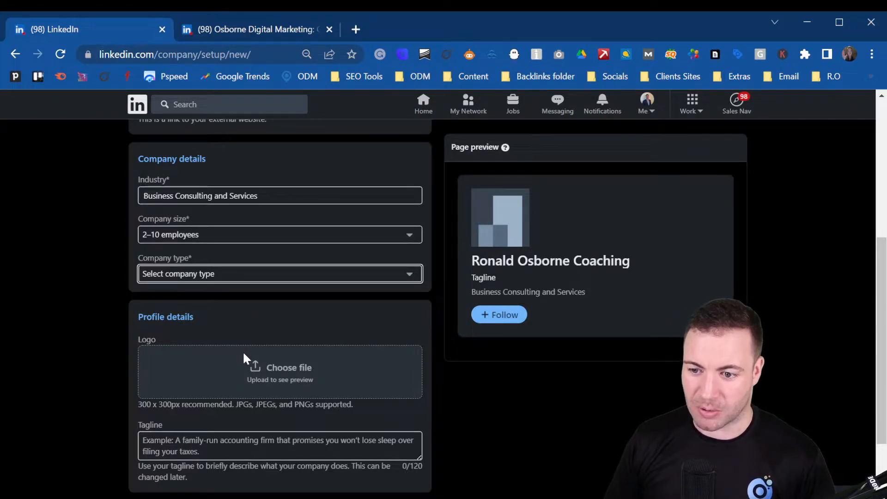
pyautogui.click(246, 310)
pyautogui.click(254, 368)
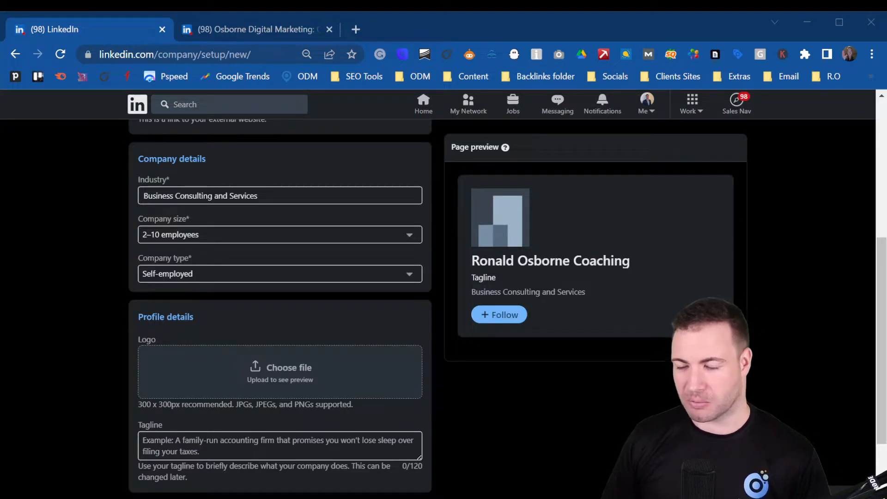
# Step: Use the headshot as logo, add the small-business coaching tagline, and tick the representative verification
pyautogui.click(280, 372)
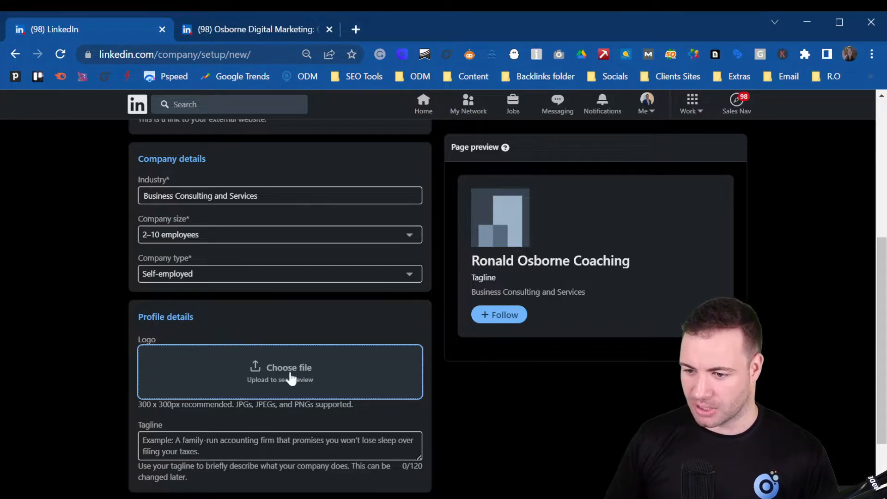
pyautogui.scroll(-2, 199, 376)
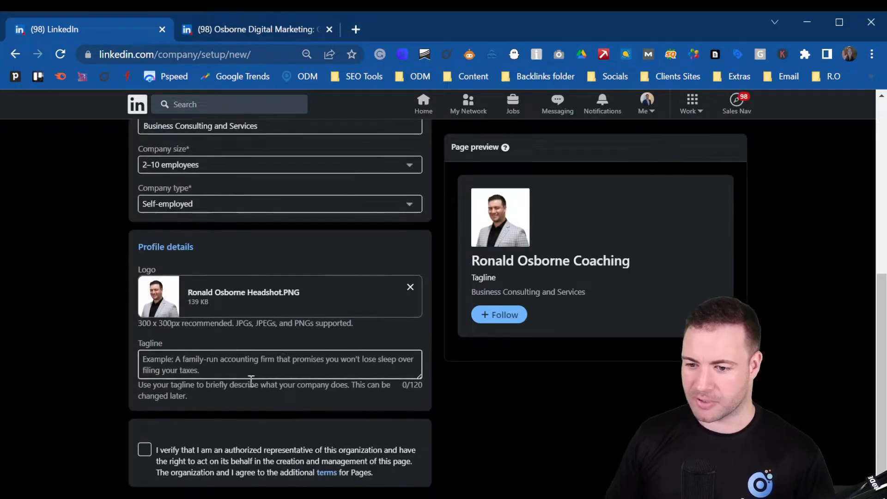
pyautogui.click(207, 361)
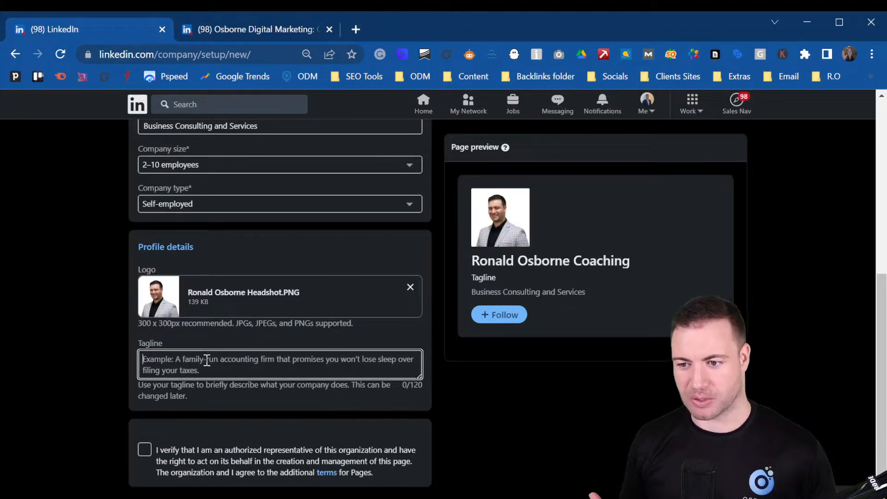
pyautogui.write('Ronald')
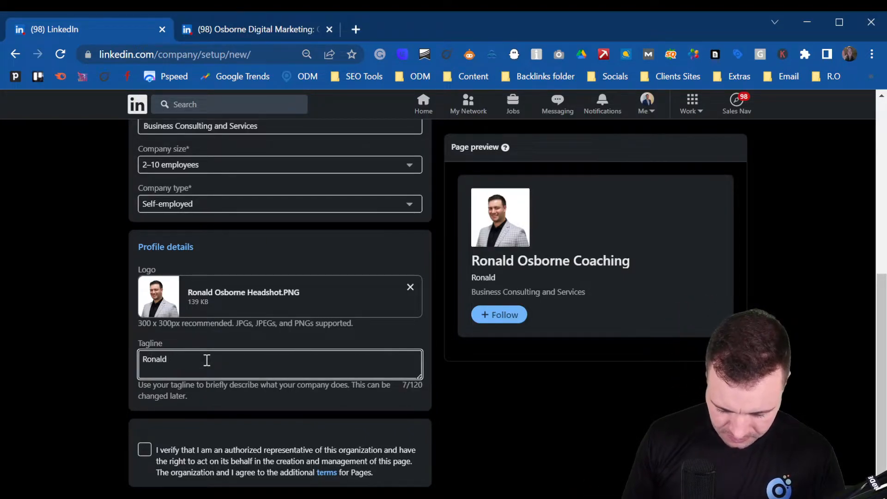
pyautogui.write(' Osborne Provides small business coaching and consulting se')
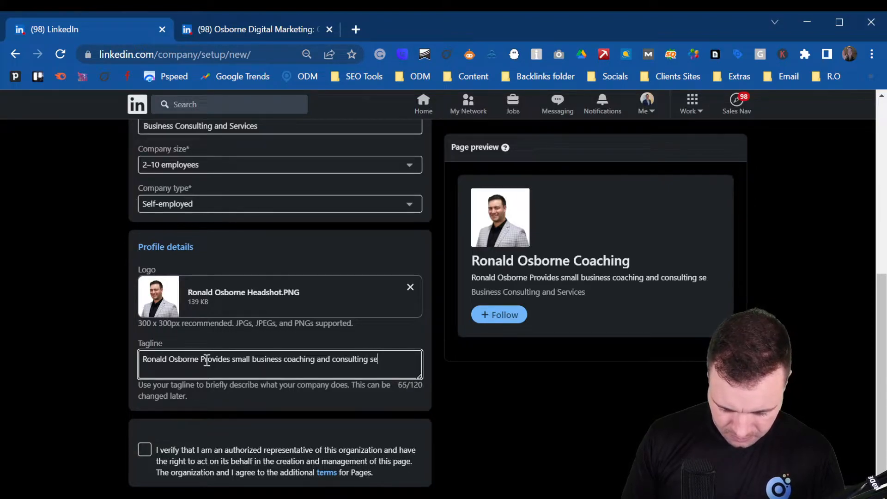
pyautogui.write('rvices to help scale cao')
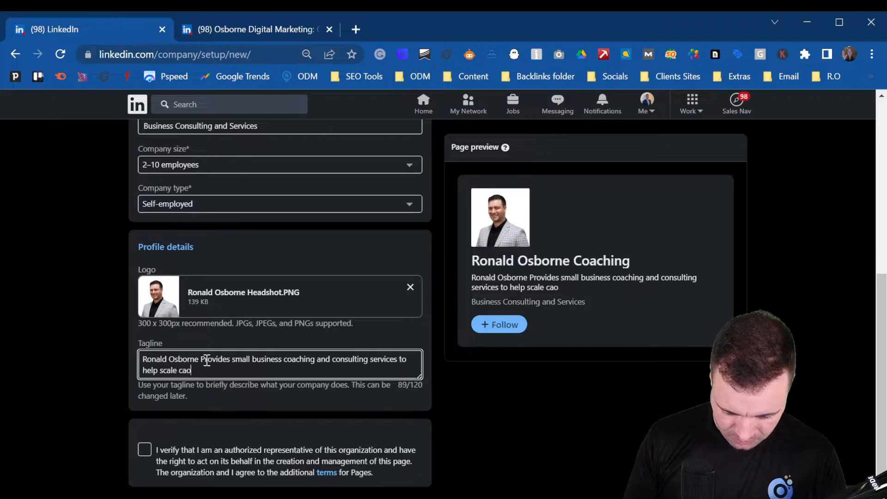
pyautogui.press('BackSpace')
pyautogui.press('BackSpace')
pyautogui.write('ompanies')
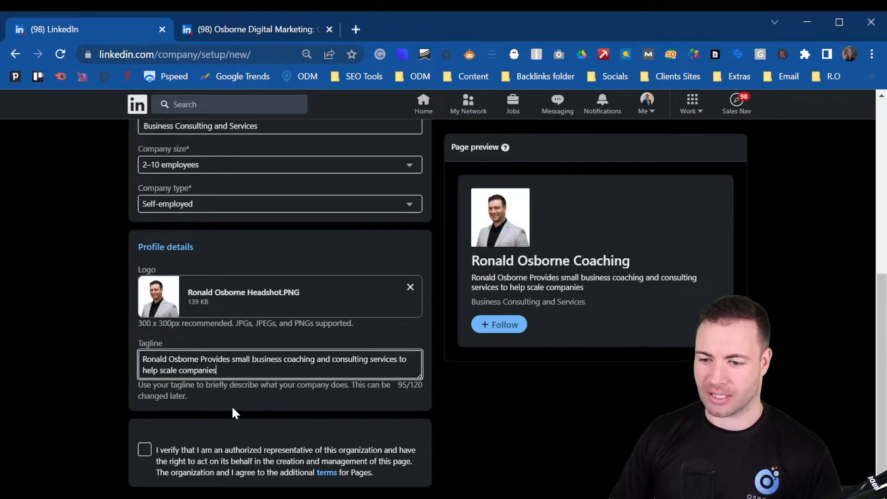
pyautogui.scroll(-1, 253, 408)
pyautogui.click(143, 408)
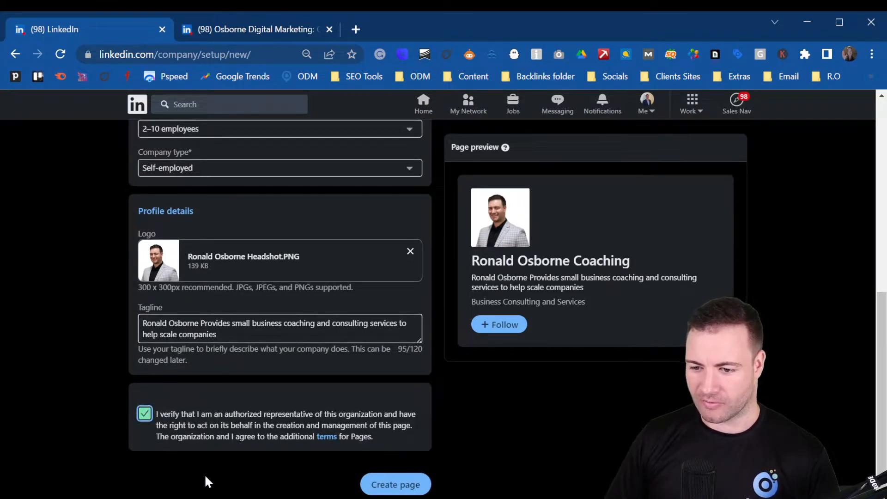
# Step: Create the page, then open the Description field in its overview editor
pyautogui.click(396, 486)
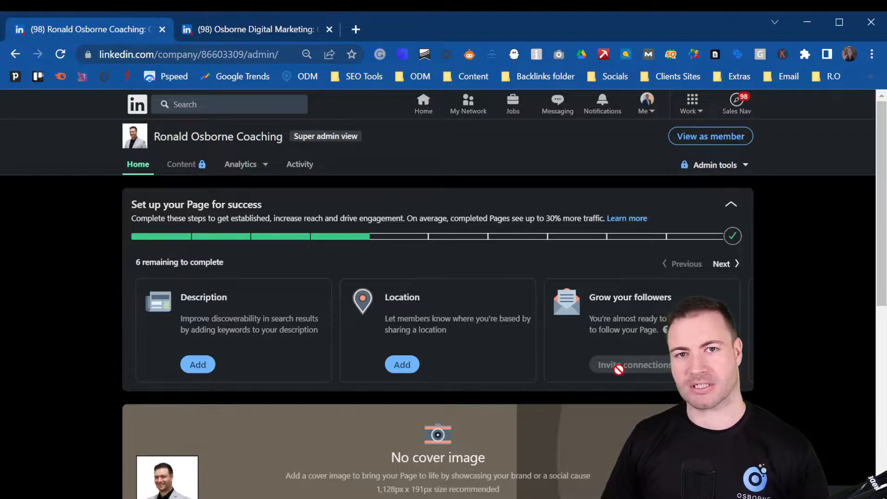
pyautogui.scroll(-2, 226, 359)
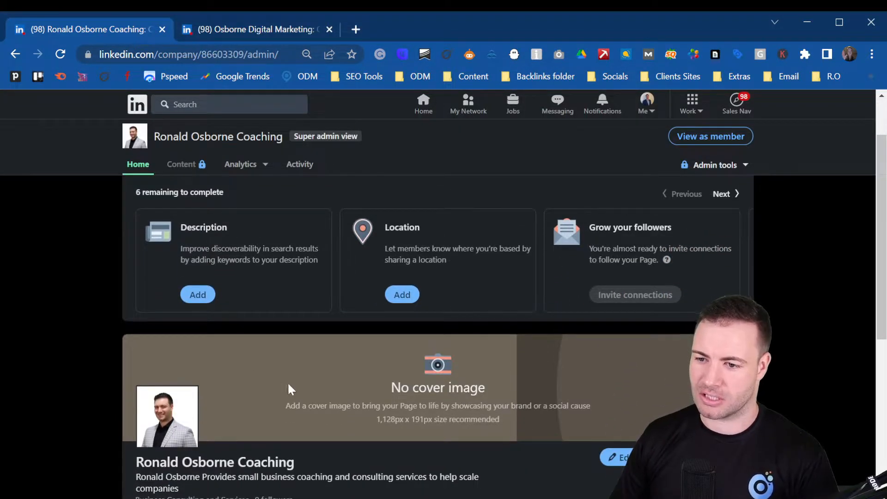
pyautogui.click(198, 298)
pyautogui.click(393, 213)
pyautogui.scroll(-3, 448, 217)
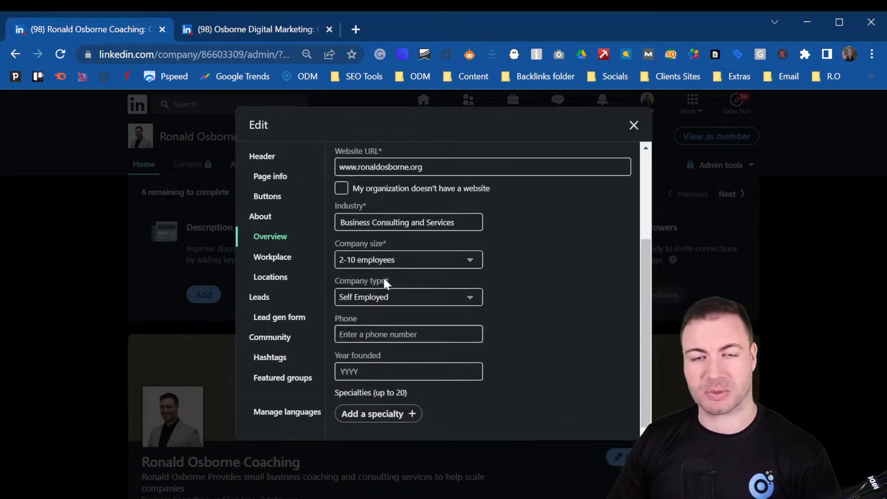
# Step: Enter 'Helping business owners' as the page description
pyautogui.scroll(3, 459, 253)
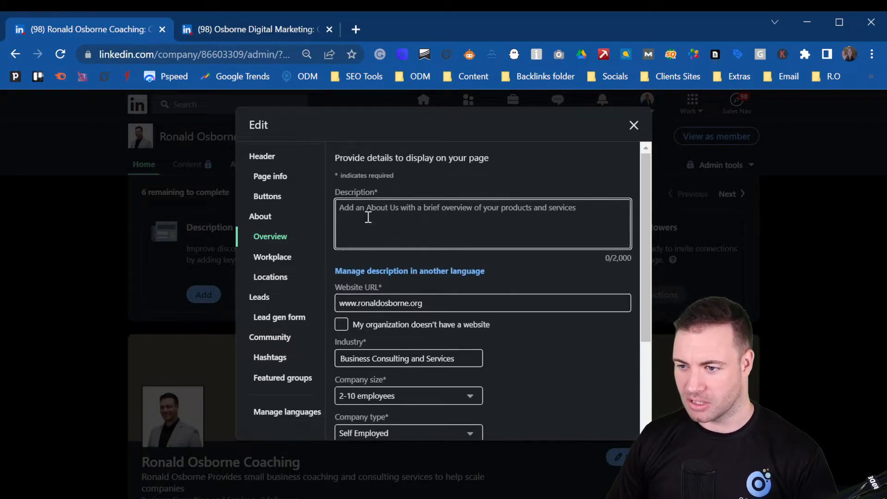
pyautogui.write('He')
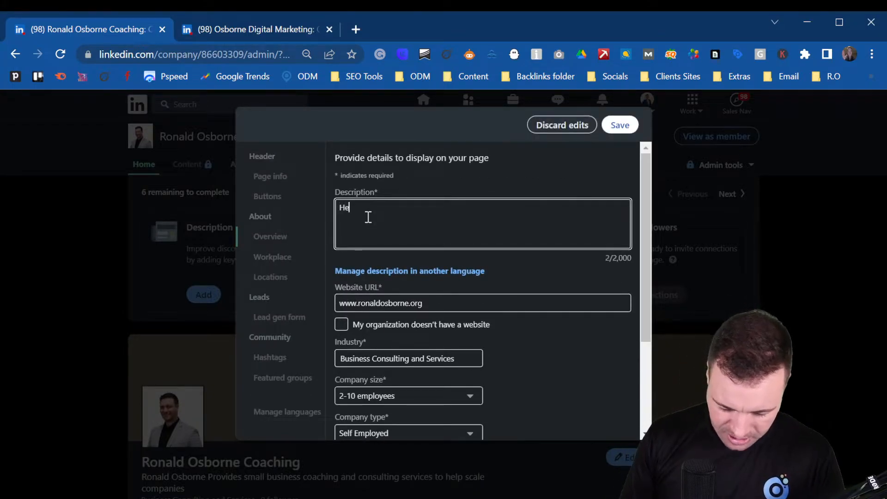
pyautogui.write('lping')
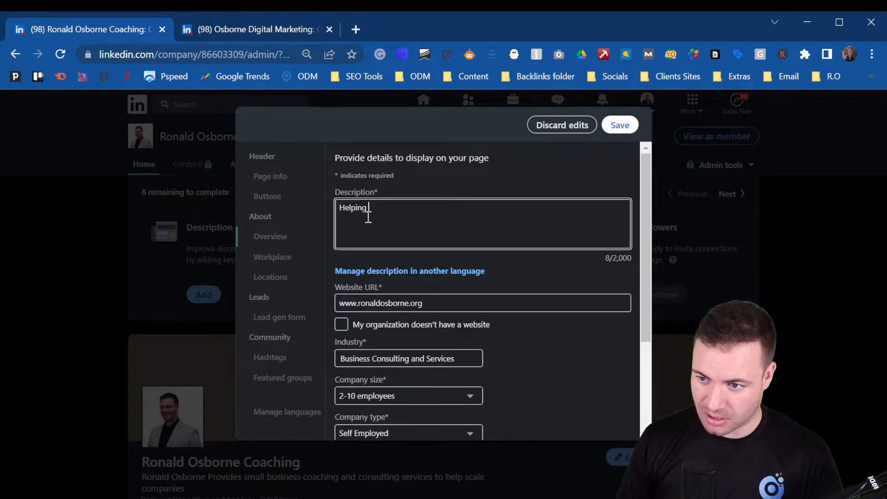
pyautogui.write('business owners')
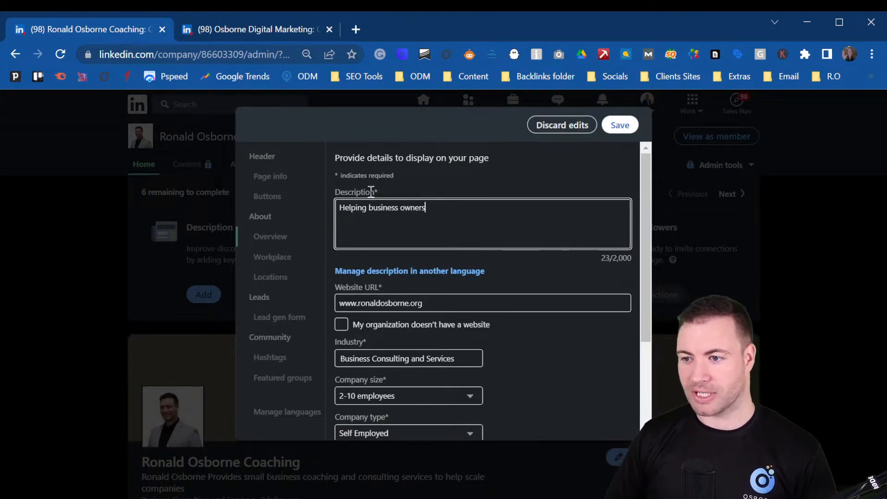
pyautogui.scroll(-3, 479, 300)
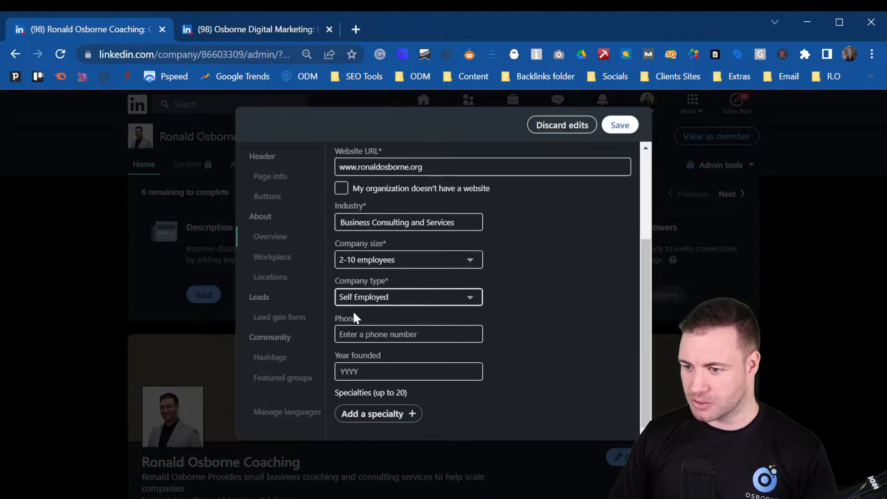
# Step: Enter the company phone number and 1992 as the year founded
pyautogui.click(442, 333)
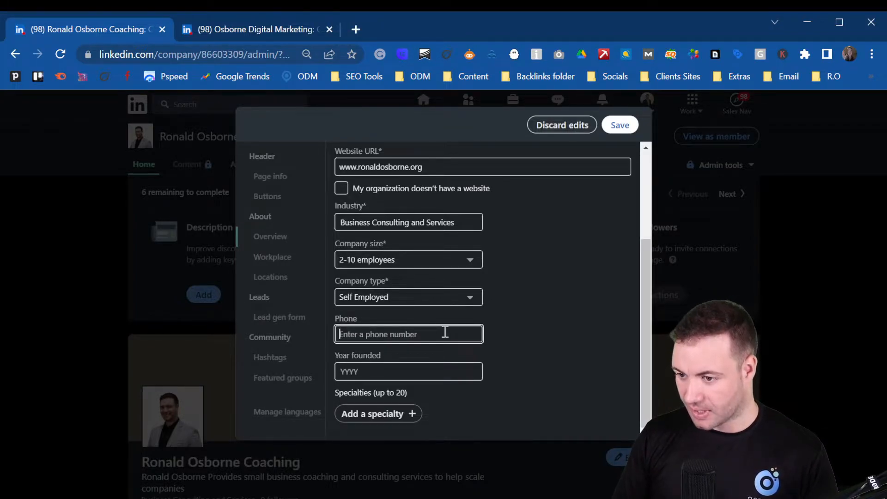
pyautogui.scroll(3, 445, 332)
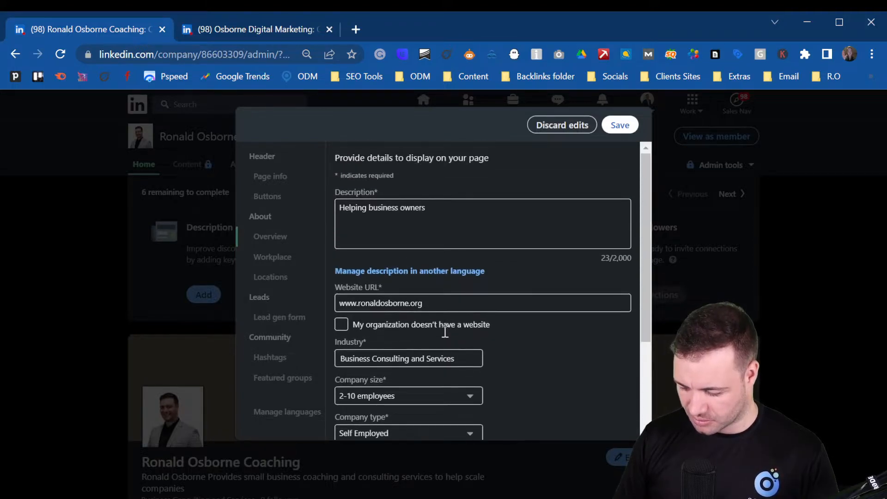
pyautogui.scroll(-3, 470, 317)
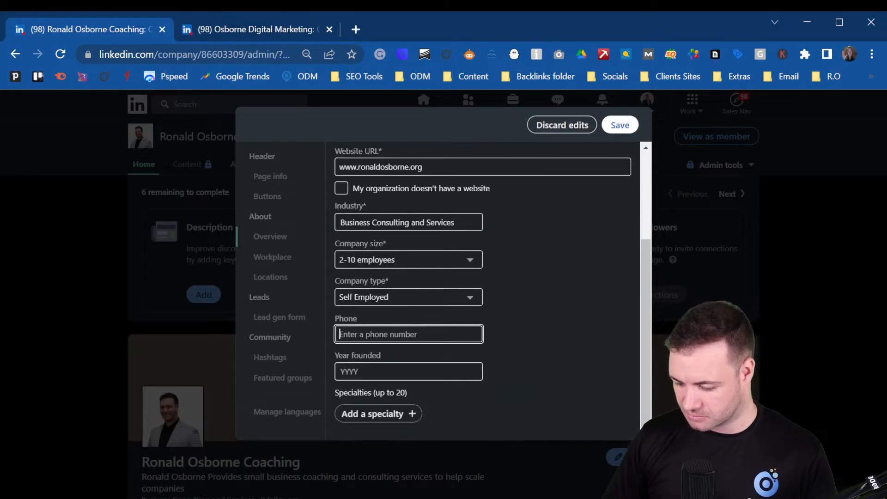
pyautogui.click(388, 370)
pyautogui.click(376, 334)
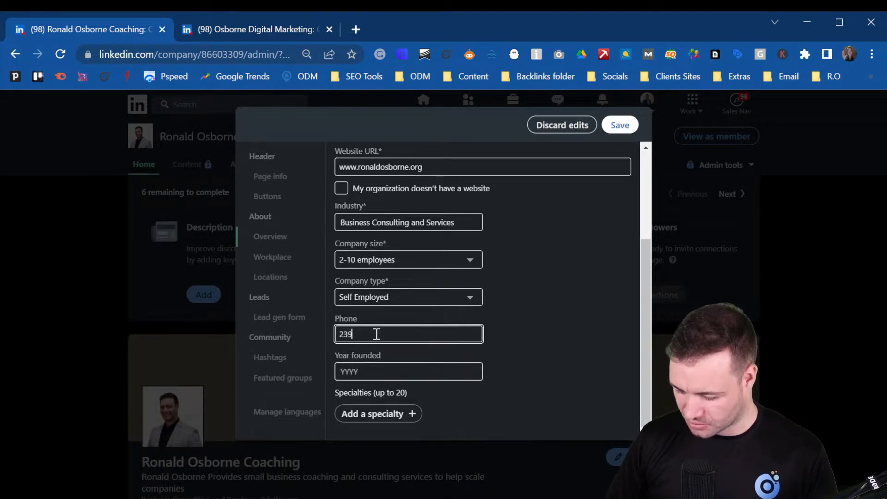
pyautogui.click(396, 371)
pyautogui.write('1992')
pyautogui.press('Tab')
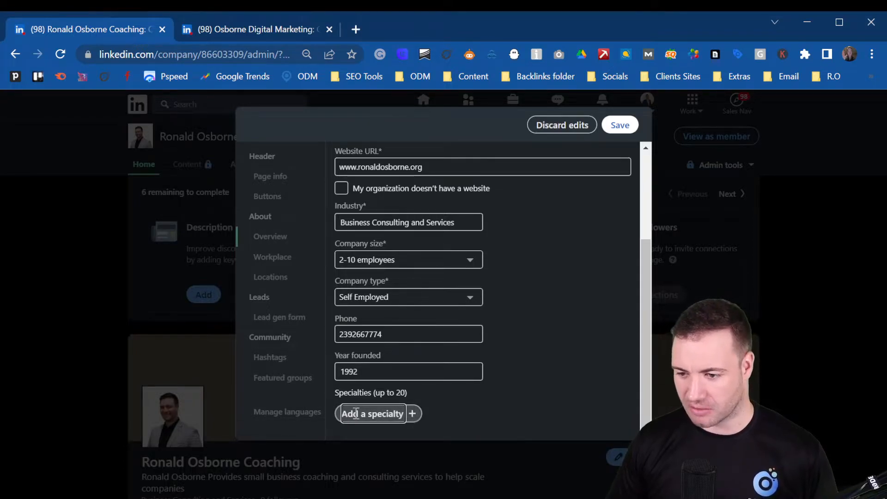
# Step: Save the overview edits, close the editor, and decline sharing them in a post
pyautogui.click(617, 130)
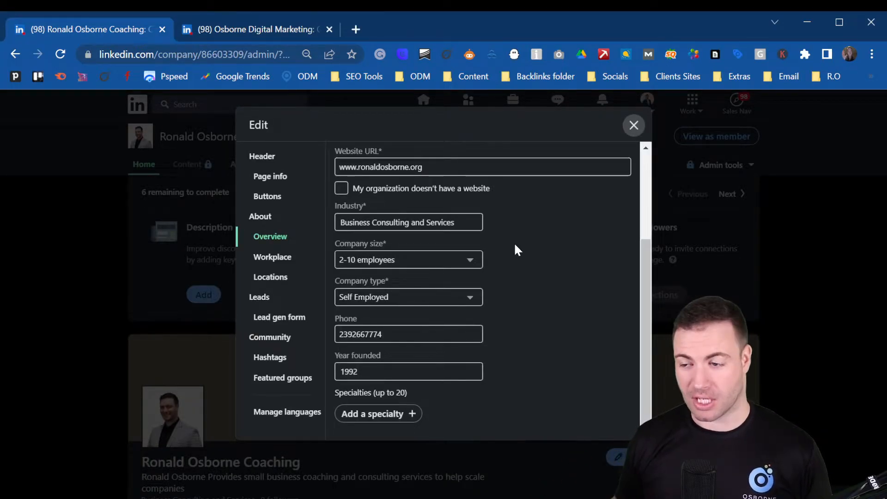
pyautogui.click(633, 126)
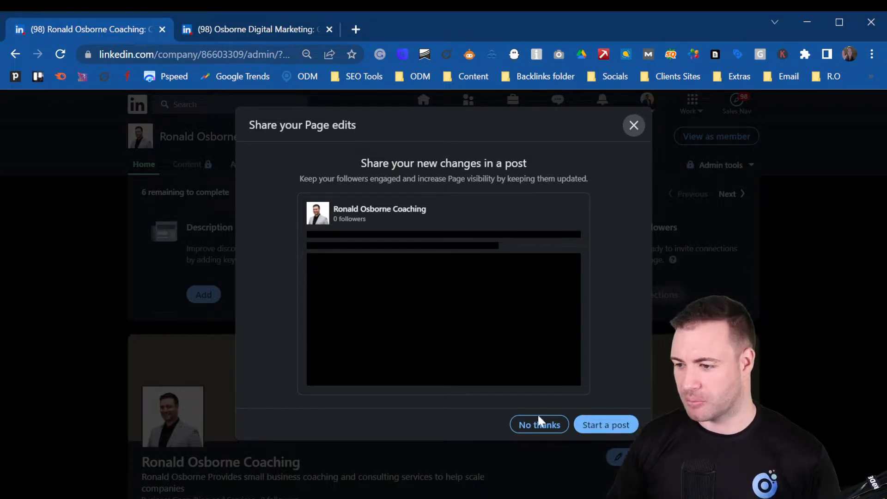
pyautogui.click(545, 425)
pyautogui.scroll(-3, 545, 429)
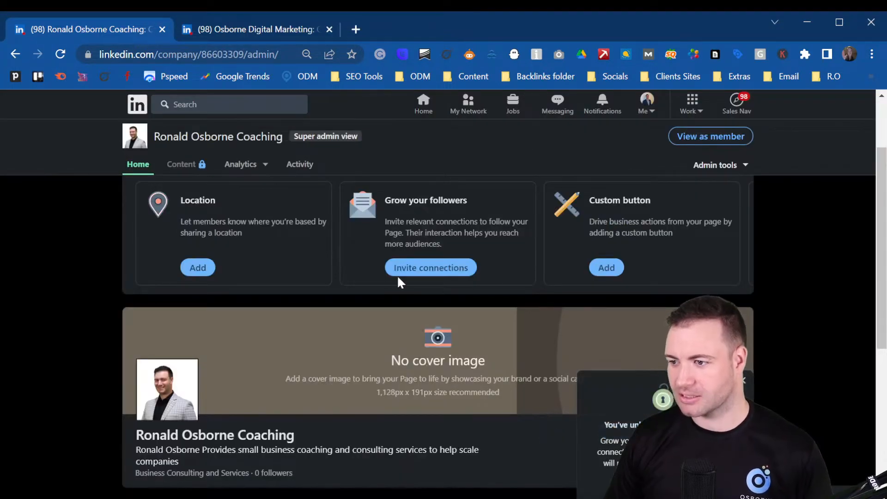
# Step: Add a location with country United States and begin entering the street address
pyautogui.click(199, 268)
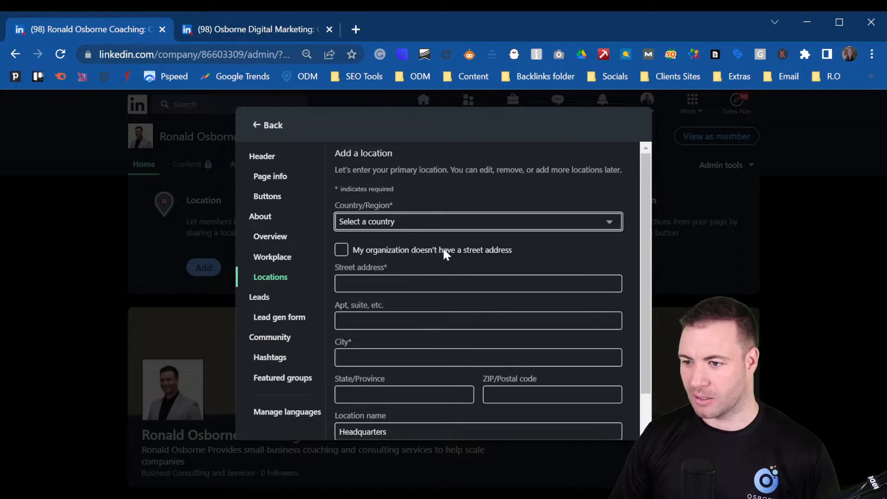
pyautogui.write('united k')
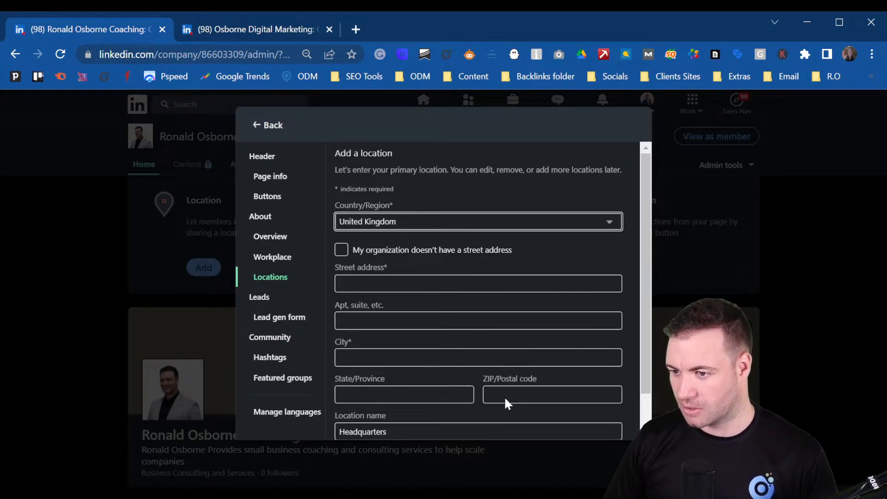
pyautogui.press('Down')
pyautogui.click(385, 284)
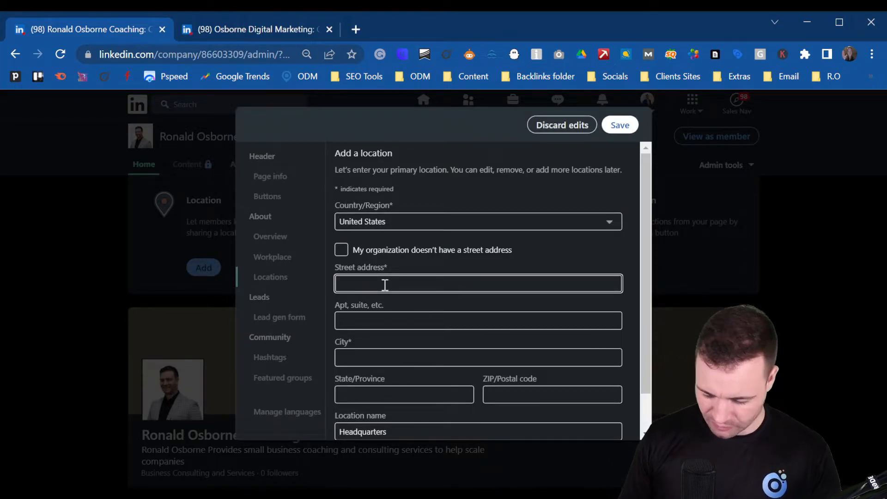
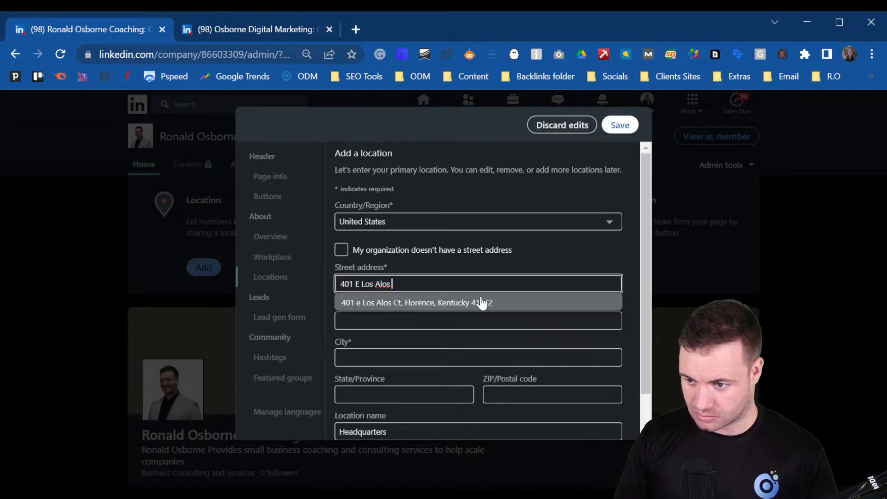
# Step: Move the suite number out of the street address into the Apt, suite line
pyautogui.press('BackSpace')
pyautogui.click(378, 322)
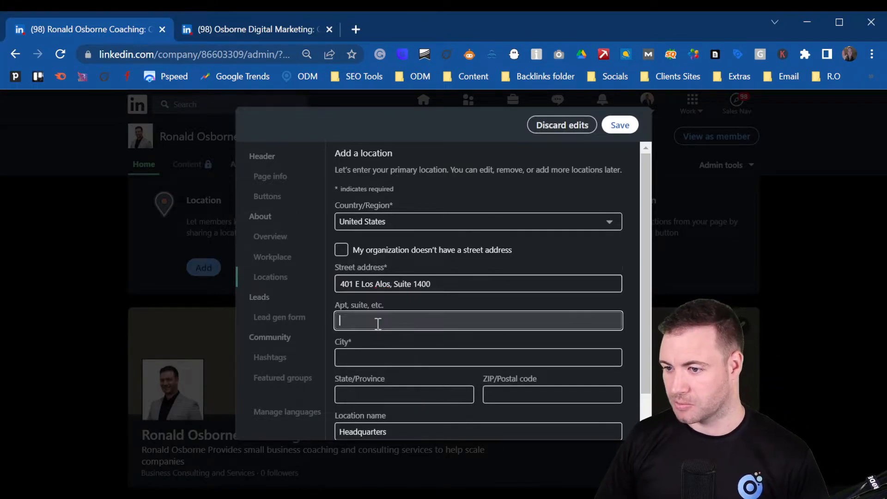
pyautogui.click(415, 284)
pyautogui.moveTo(431, 284); pyautogui.dragTo(405, 284)
pyautogui.hotkey('ctrl', 'c')
pyautogui.click(363, 319)
pyautogui.hotkey('ctrl', 'v')
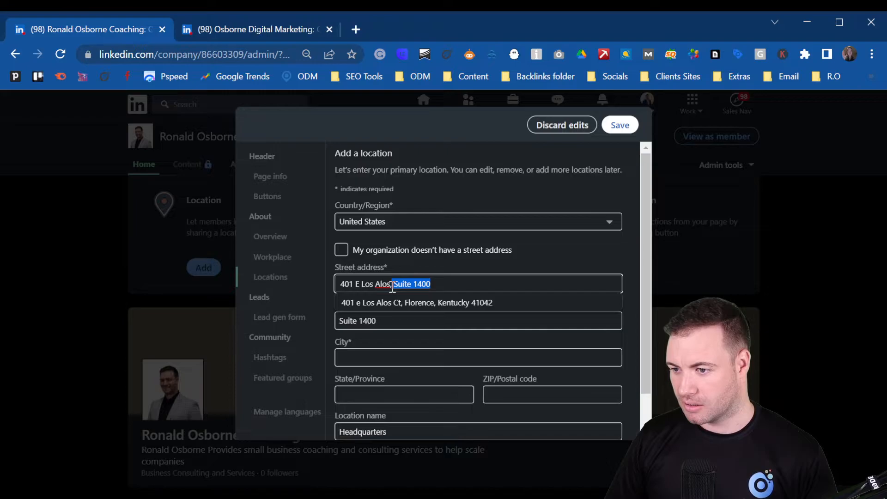
pyautogui.press('BackSpace')
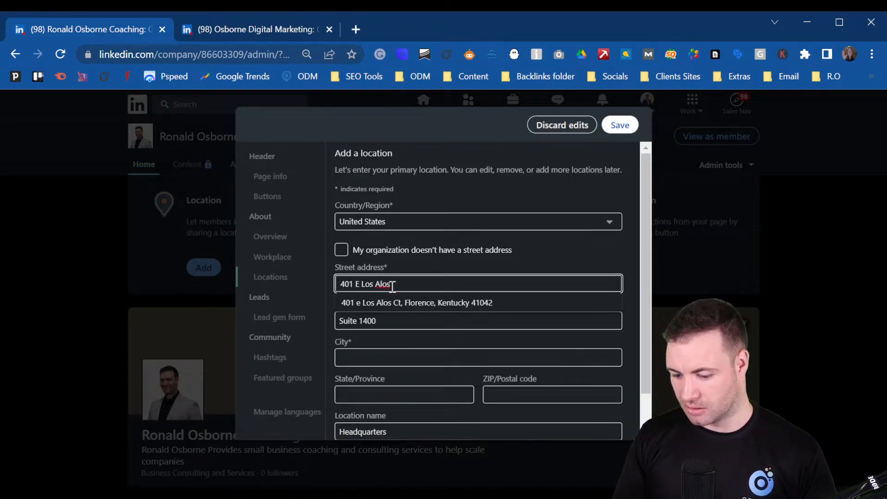
pyautogui.write('Bo')
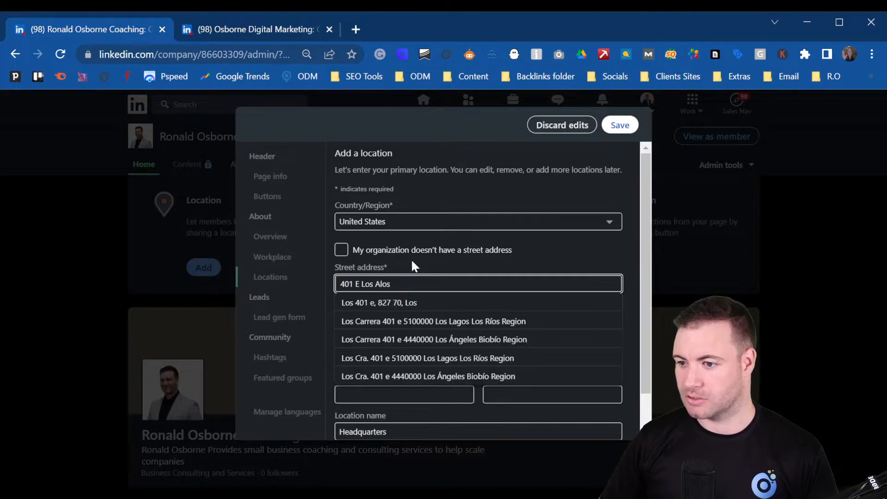
pyautogui.click(434, 410)
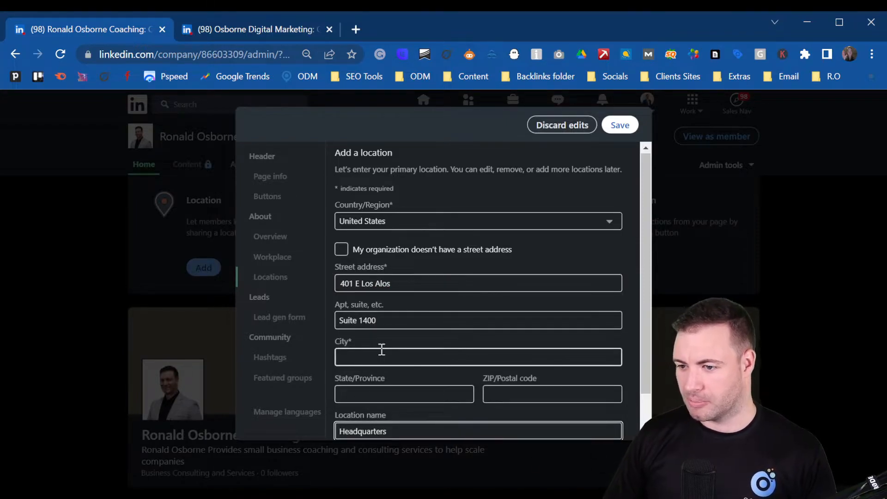
pyautogui.scroll(-1, 380, 349)
# Step: Fill in City Fort Lauderdale, State Florida and the ZIP code
pyautogui.click(374, 310)
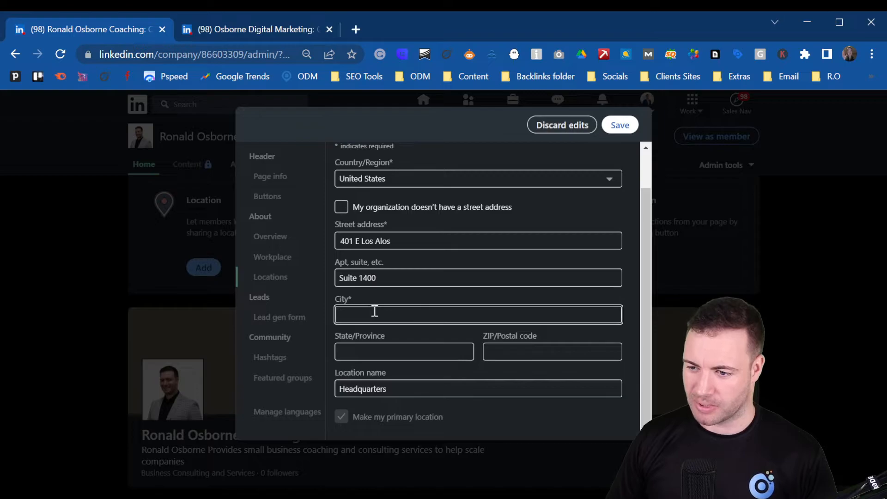
pyautogui.write('Fort Lauderdale')
pyautogui.click(406, 344)
pyautogui.write('Florida')
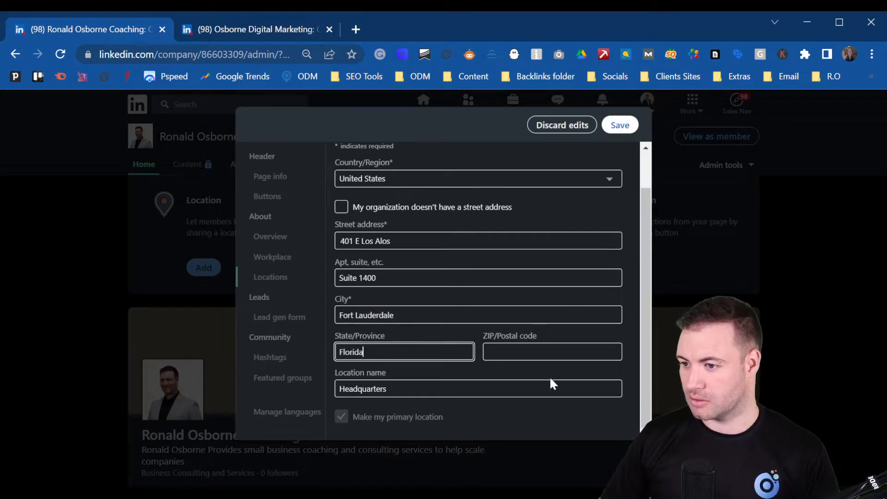
pyautogui.click(546, 352)
pyautogui.write('33301')
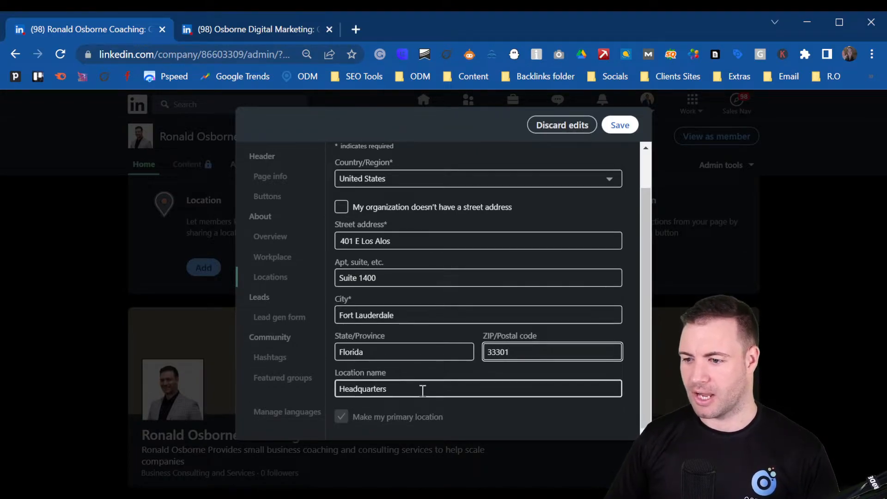
pyautogui.scroll(1, 396, 346)
pyautogui.scroll(1, 396, 346)
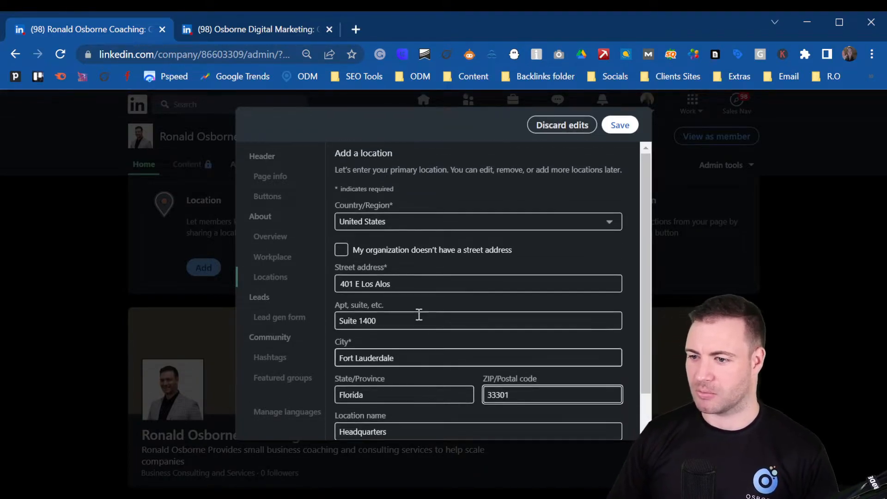
# Step: Save the Headquarters location, close the editor without sharing a post, and dismiss Content Suggestions
pyautogui.click(621, 125)
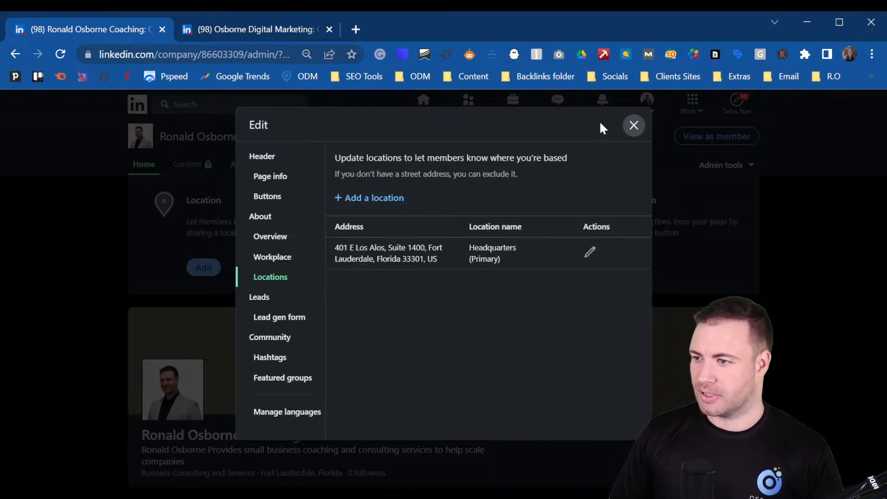
pyautogui.click(631, 127)
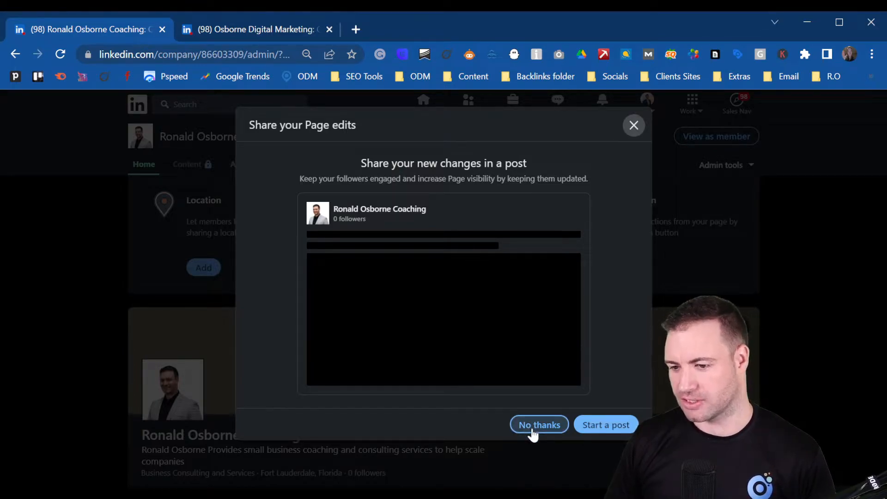
pyautogui.click(634, 126)
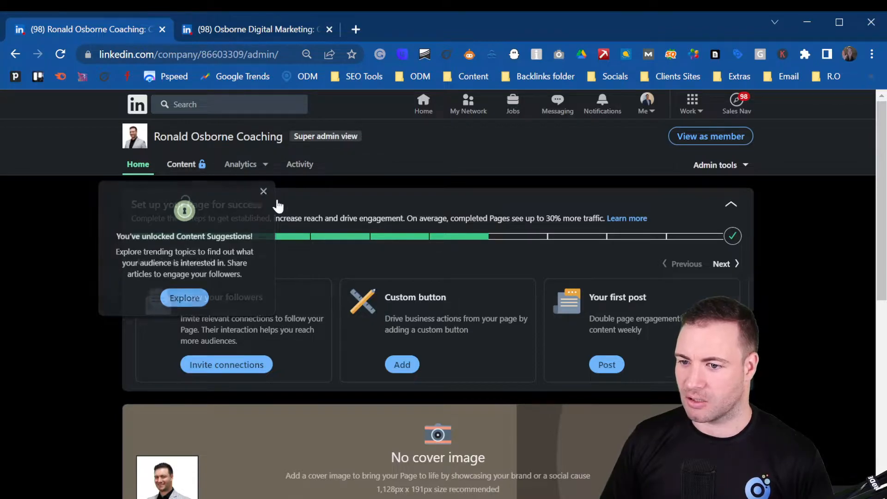
pyautogui.click(263, 193)
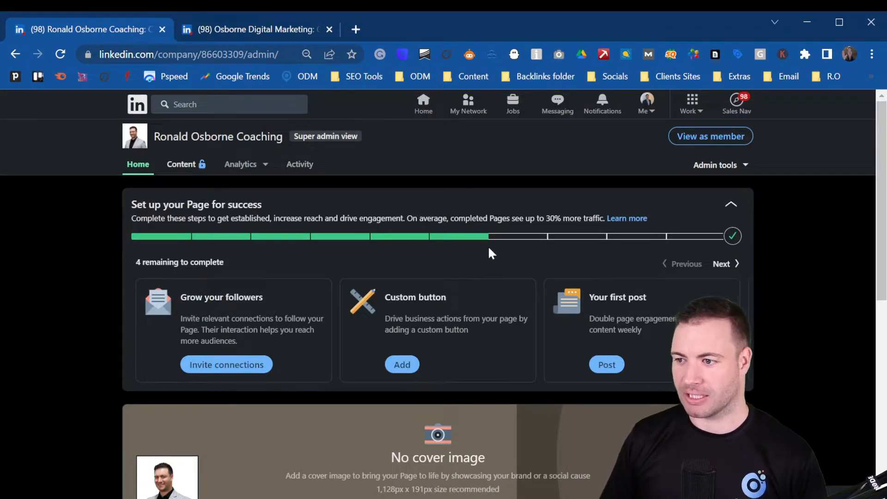
pyautogui.click(238, 367)
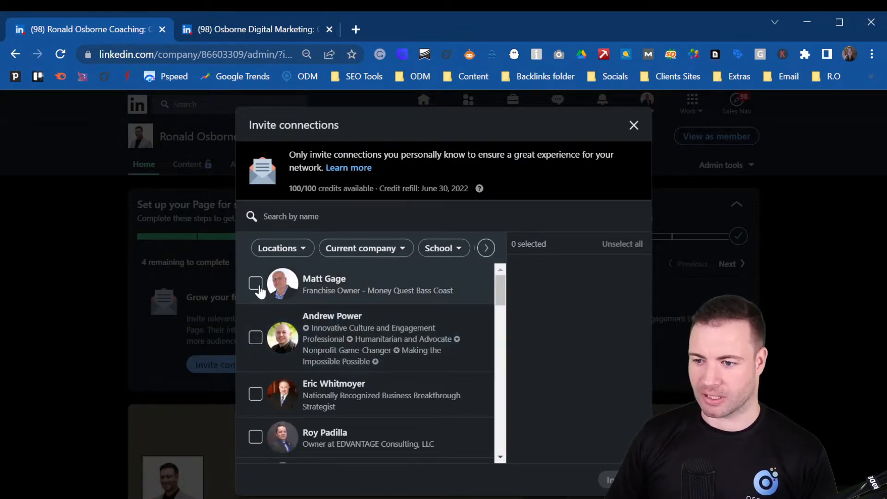
pyautogui.click(255, 283)
pyautogui.click(256, 337)
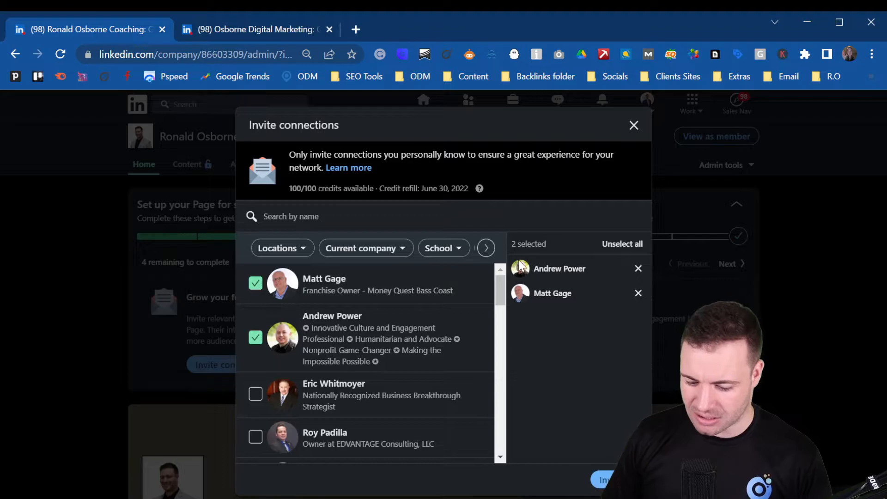
pyautogui.click(634, 125)
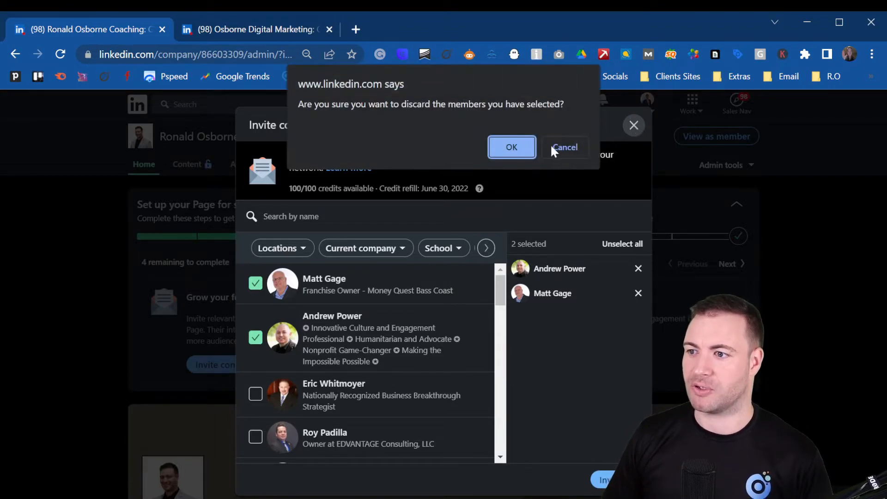
pyautogui.click(515, 143)
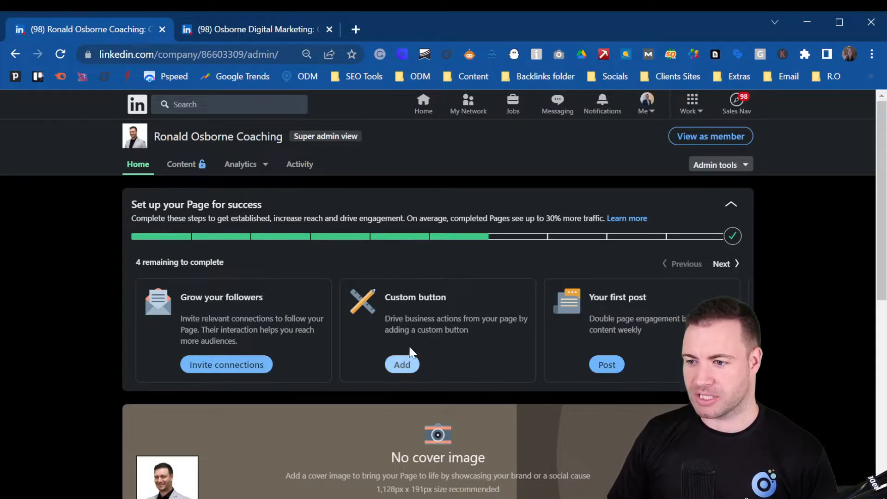
pyautogui.click(404, 364)
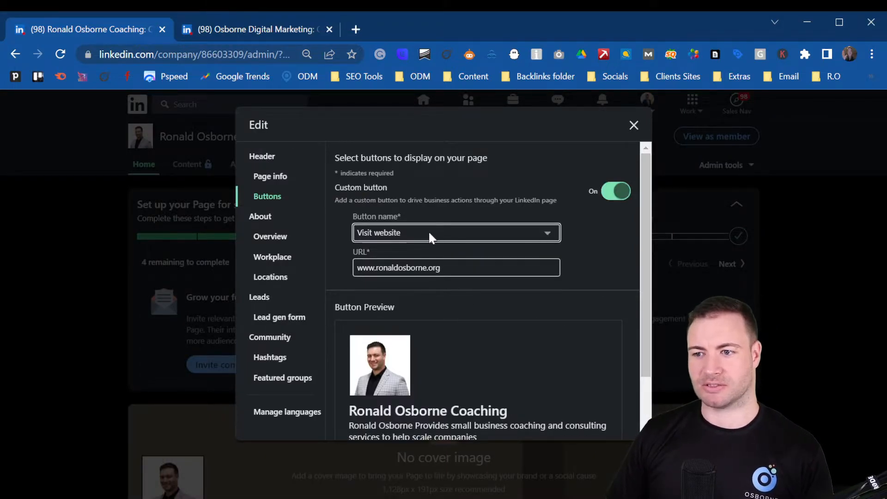
pyautogui.click(457, 247)
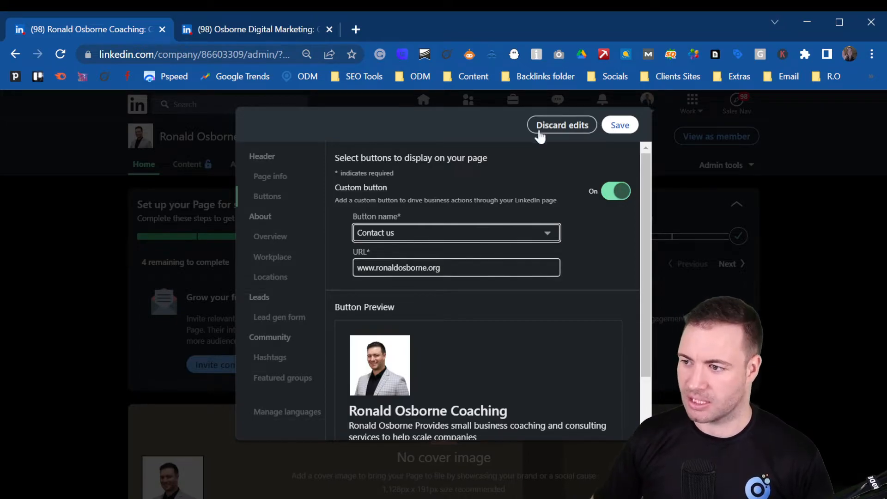
pyautogui.click(620, 125)
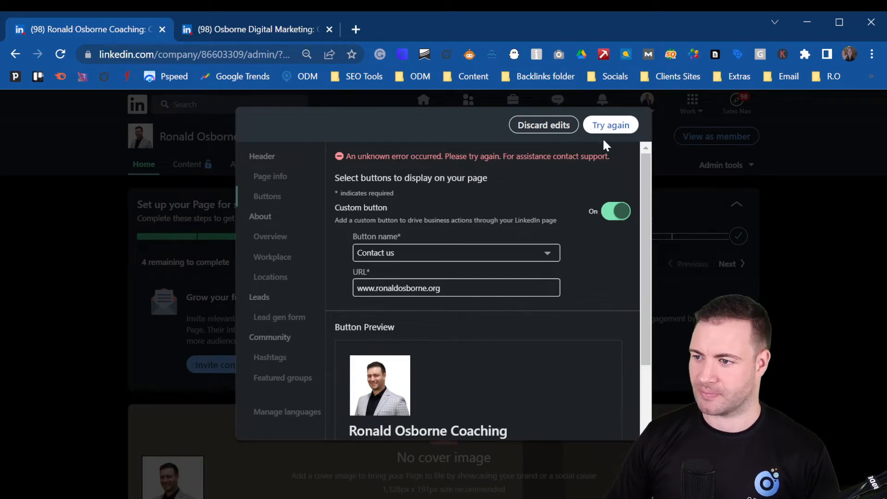
pyautogui.click(439, 260)
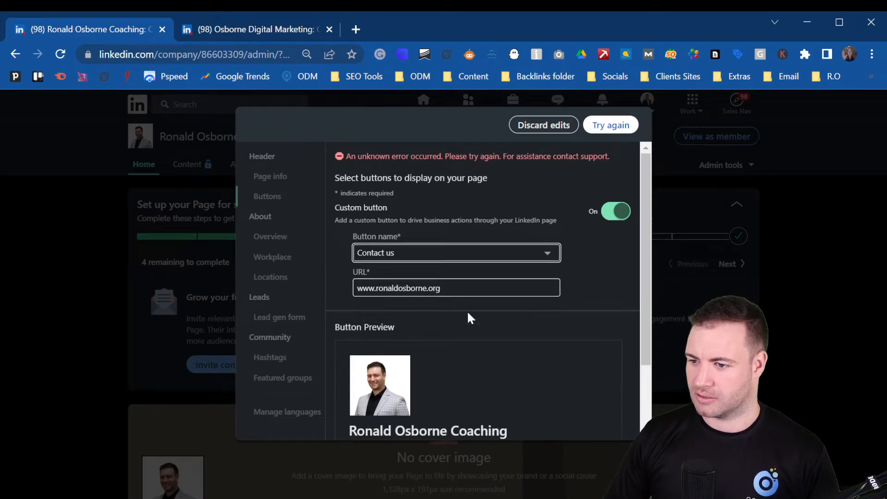
pyautogui.click(431, 305)
pyautogui.click(633, 125)
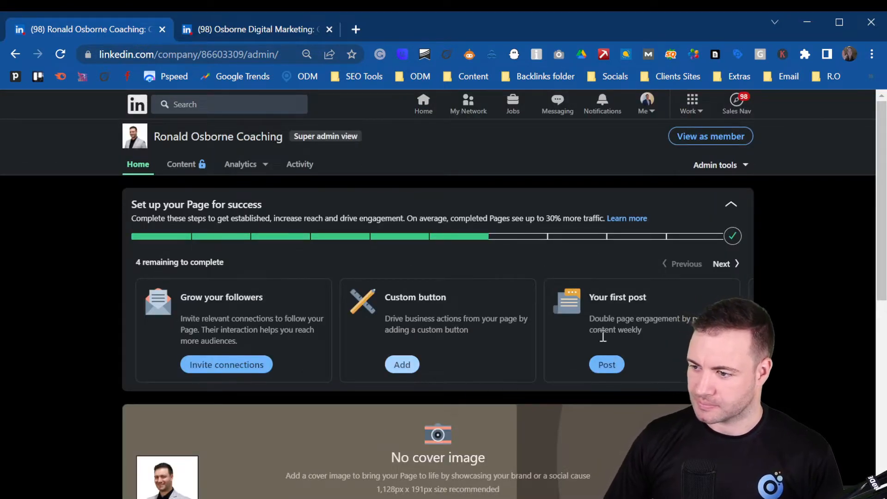
pyautogui.scroll(-2, 581, 355)
pyautogui.scroll(-2, 581, 356)
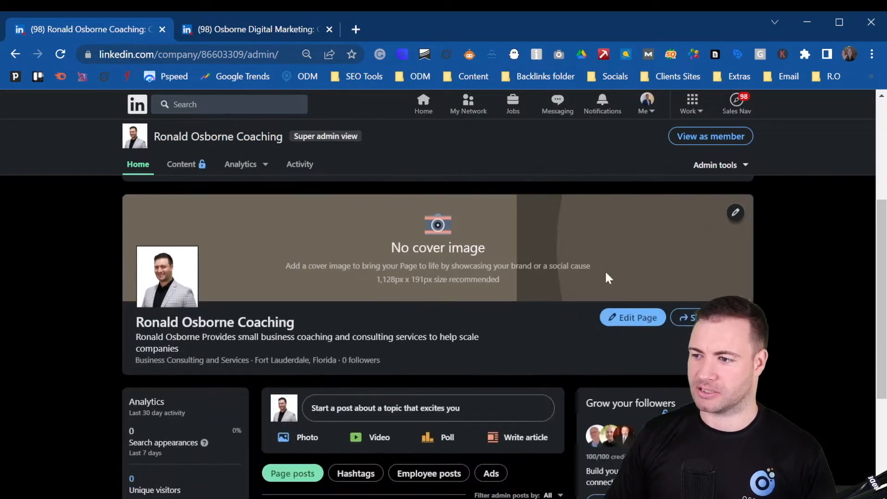
pyautogui.scroll(3, 606, 270)
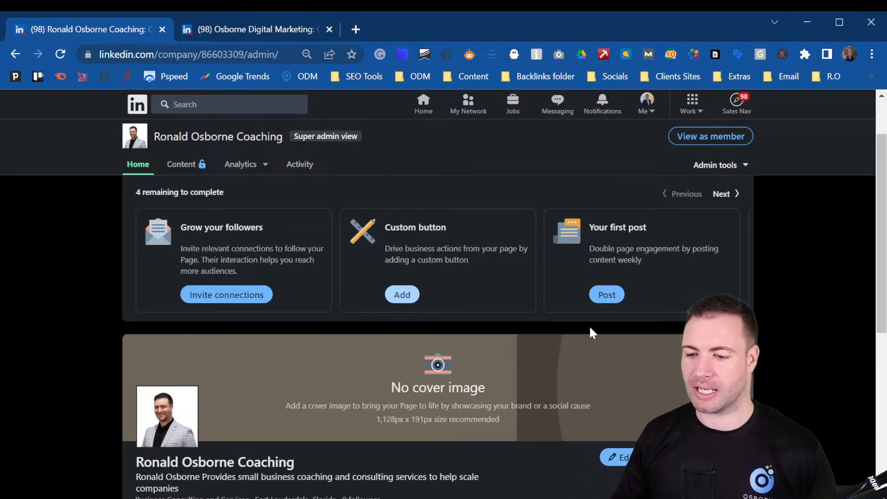
pyautogui.scroll(-8, 510, 410)
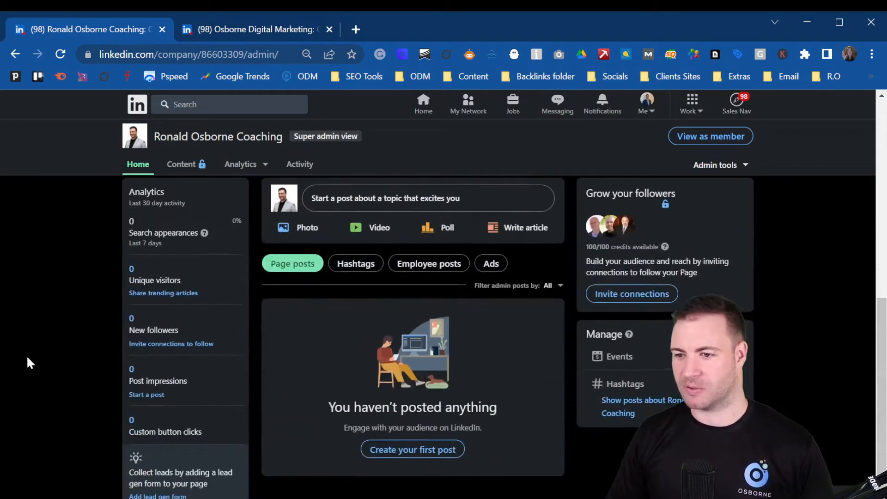
pyautogui.scroll(3, 37, 370)
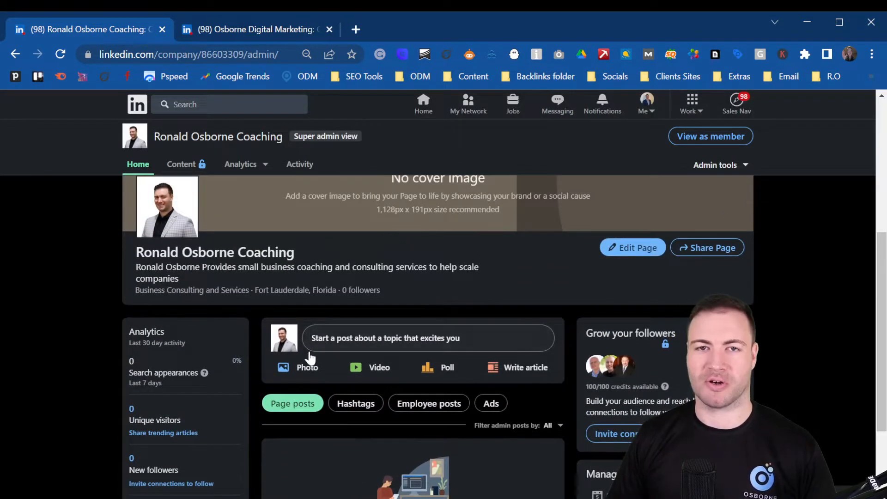
pyautogui.scroll(-3, 388, 314)
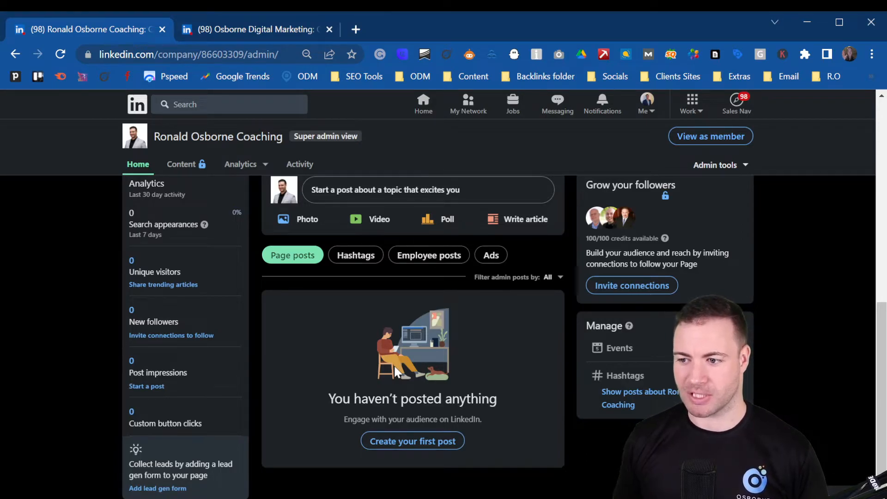
pyautogui.scroll(1, 426, 349)
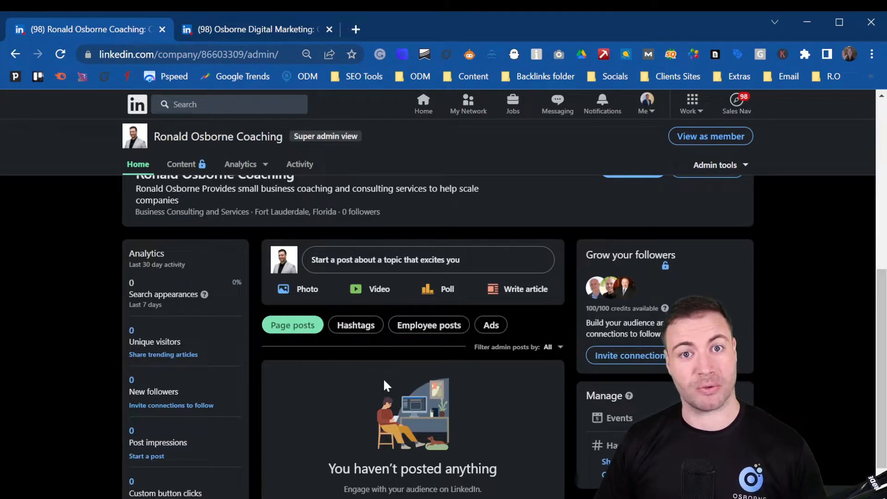
pyautogui.scroll(1, 333, 392)
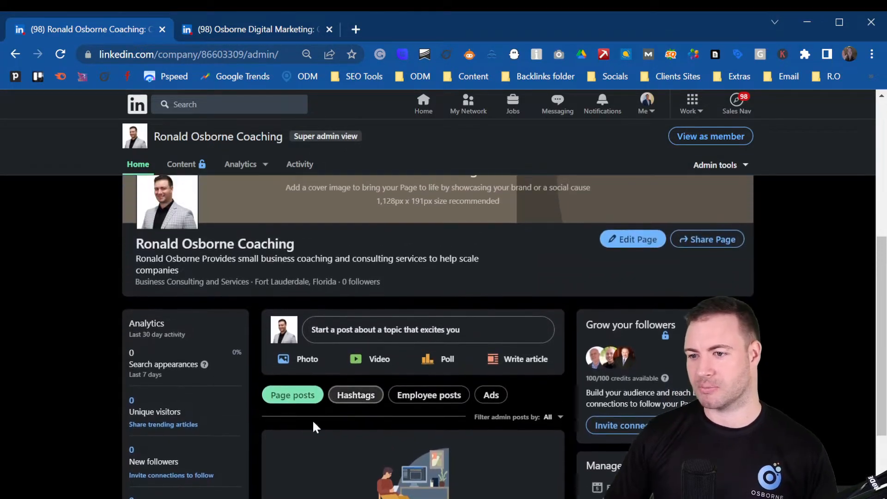
pyautogui.scroll(3, 360, 388)
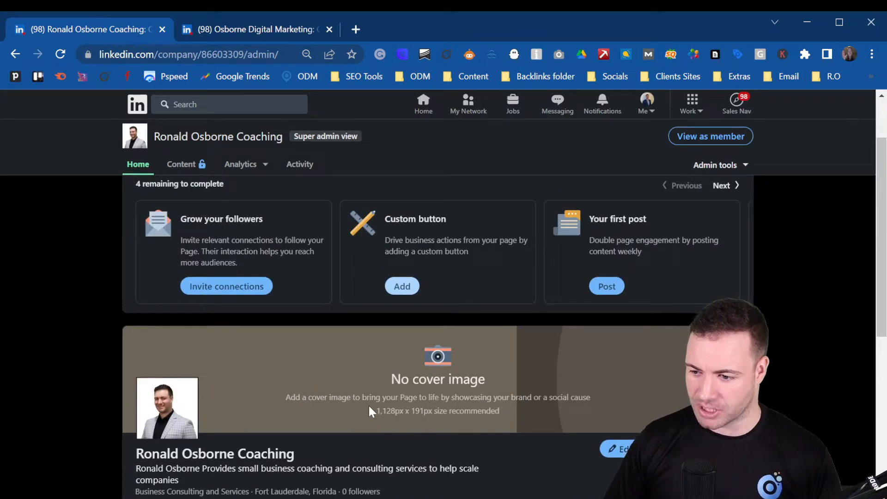
# Step: Select the recommended 1,128px x 191px cover size text, then return to the page top
pyautogui.moveTo(369, 407); pyautogui.dragTo(420, 413)
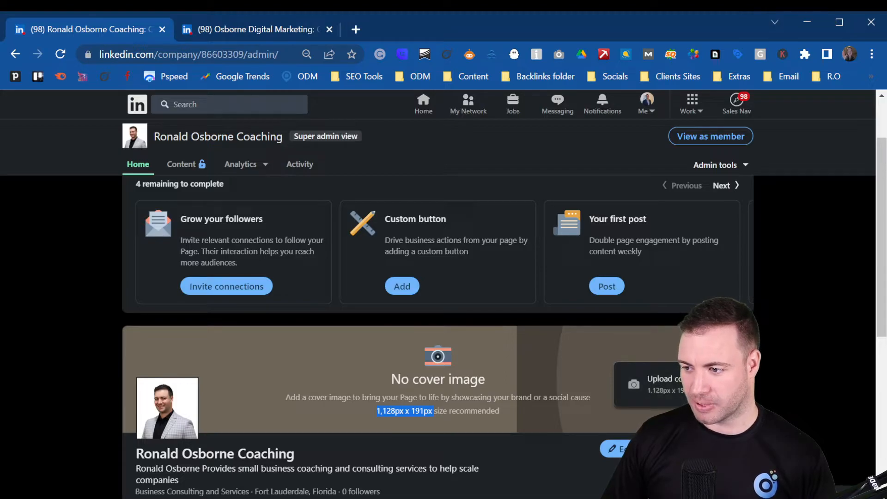
pyautogui.click(664, 394)
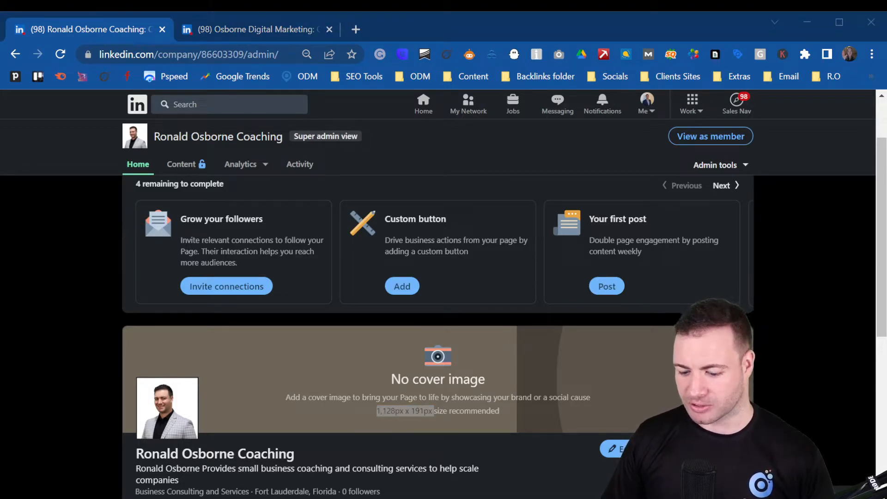
pyautogui.click(872, 23)
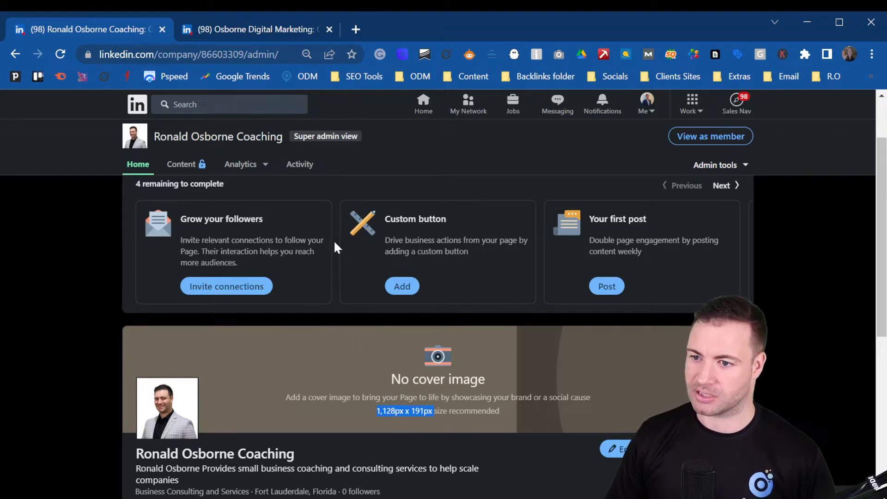
pyautogui.scroll(2, 333, 245)
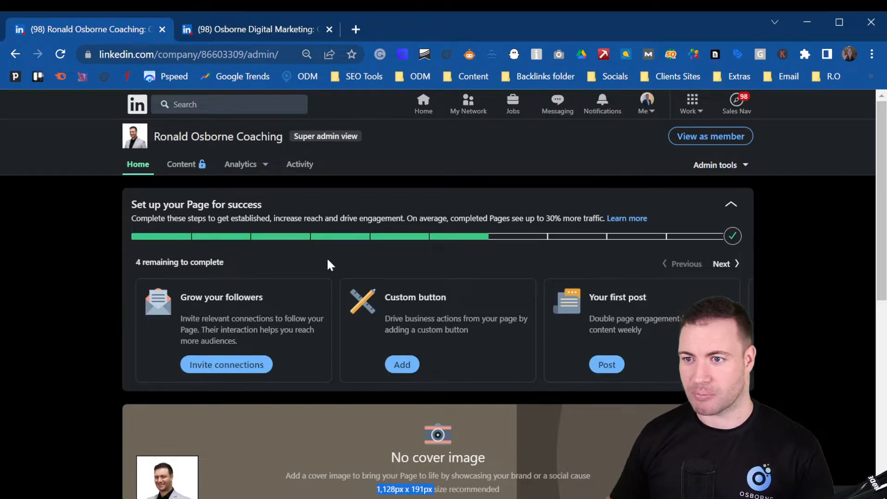
# Step: Switch to the Osborne Digital Marketing admin page, scroll through it, and expand its Analytics menu
pyautogui.click(239, 31)
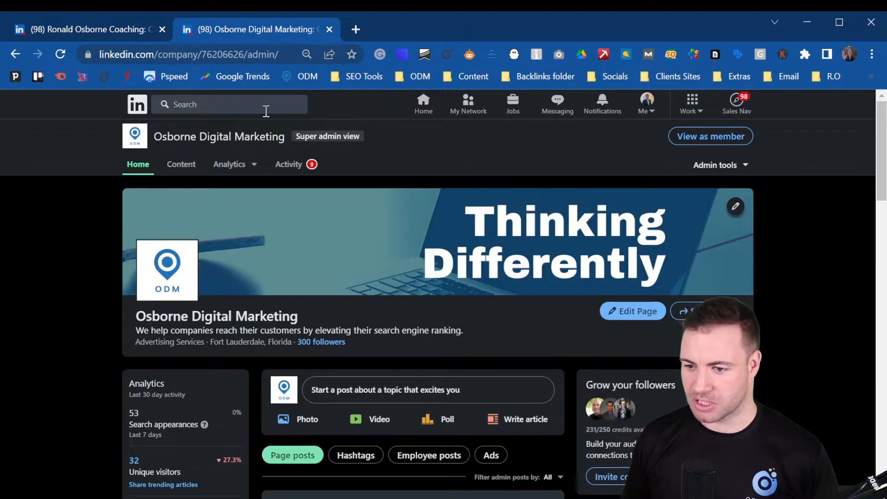
pyautogui.scroll(-3, 83, 245)
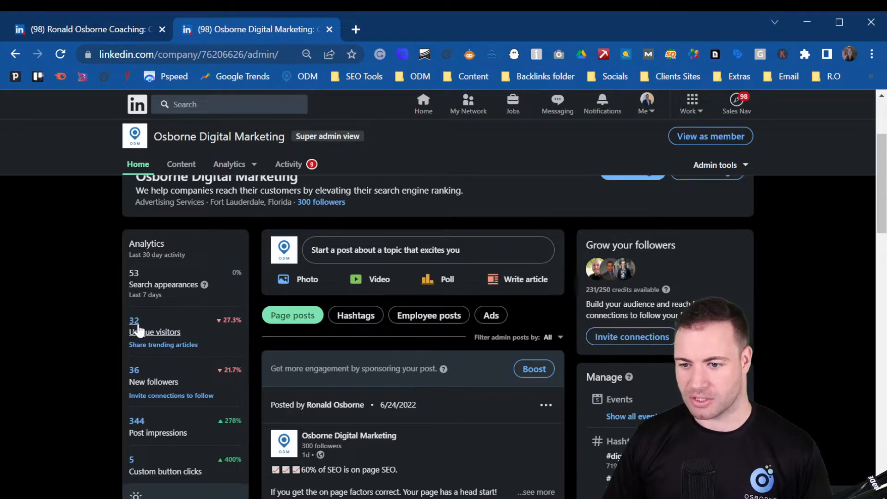
pyautogui.scroll(-2, 83, 332)
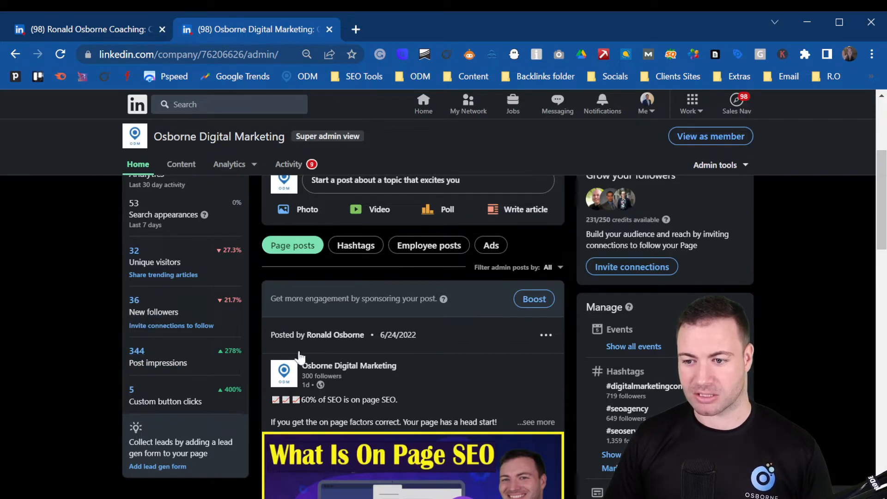
pyautogui.scroll(-2, 378, 412)
pyautogui.scroll(-2, 378, 411)
pyautogui.scroll(-3, 407, 416)
pyautogui.scroll(-5, 406, 368)
pyautogui.scroll(-8, 462, 416)
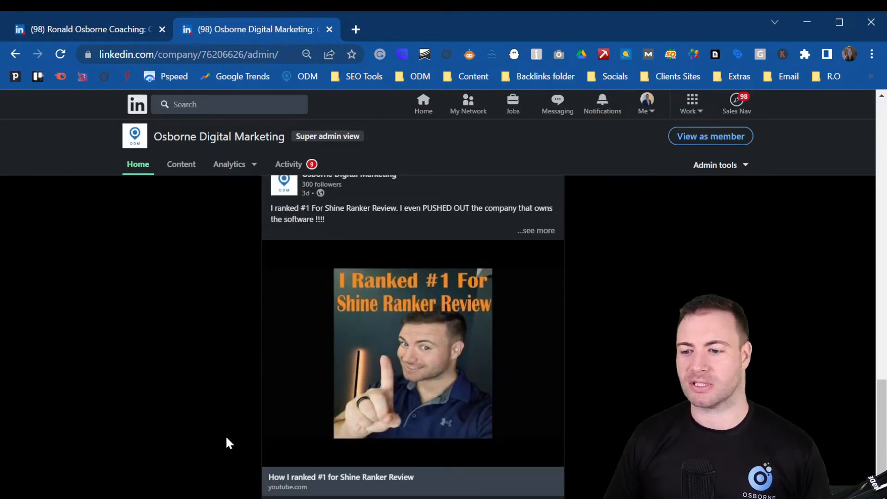
pyautogui.scroll(15, 226, 444)
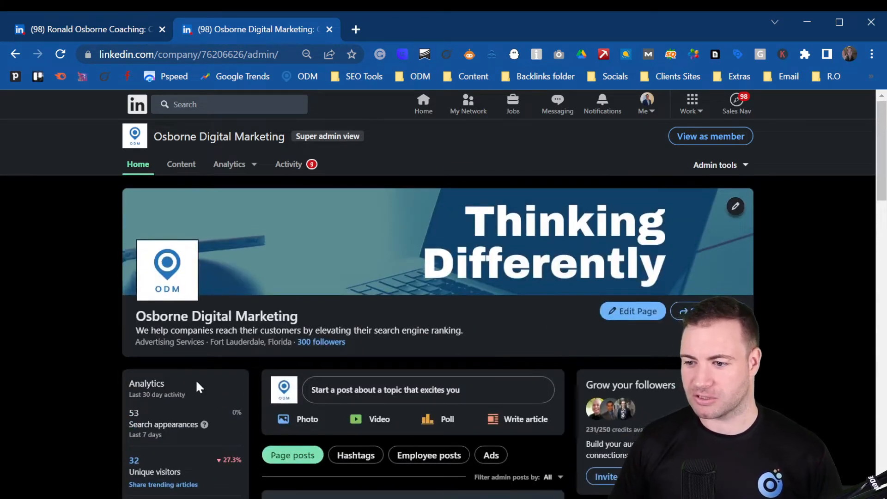
pyautogui.click(243, 168)
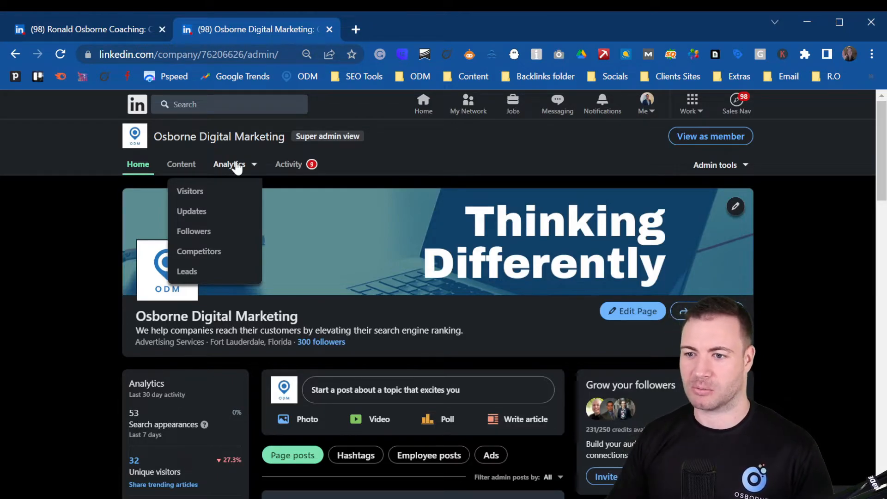
# Step: View Visitor analytics for May 27 – Jun 25, 2022: 49 page views, 28 unique visitors
pyautogui.click(220, 190)
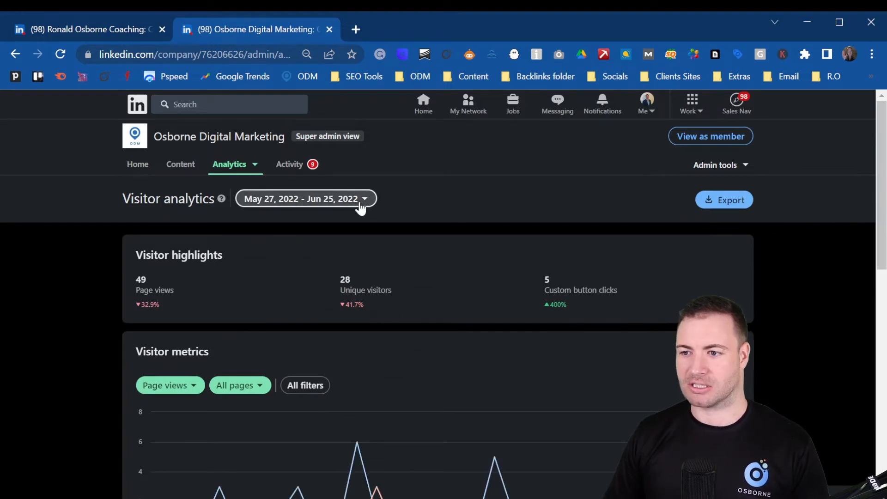
pyautogui.click(360, 203)
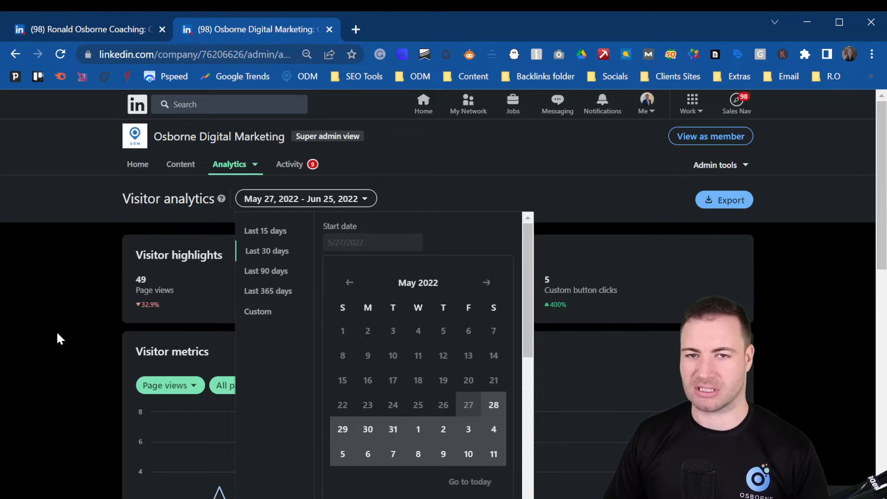
pyautogui.click(22, 310)
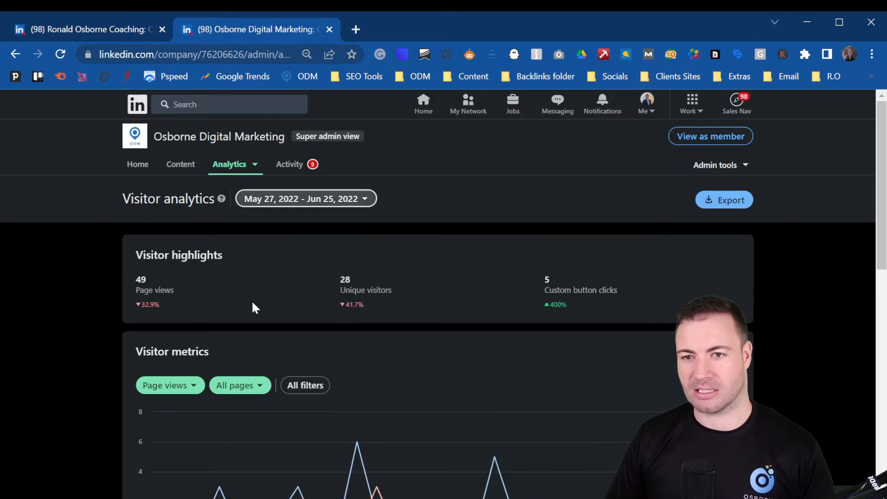
pyautogui.scroll(-3, 253, 307)
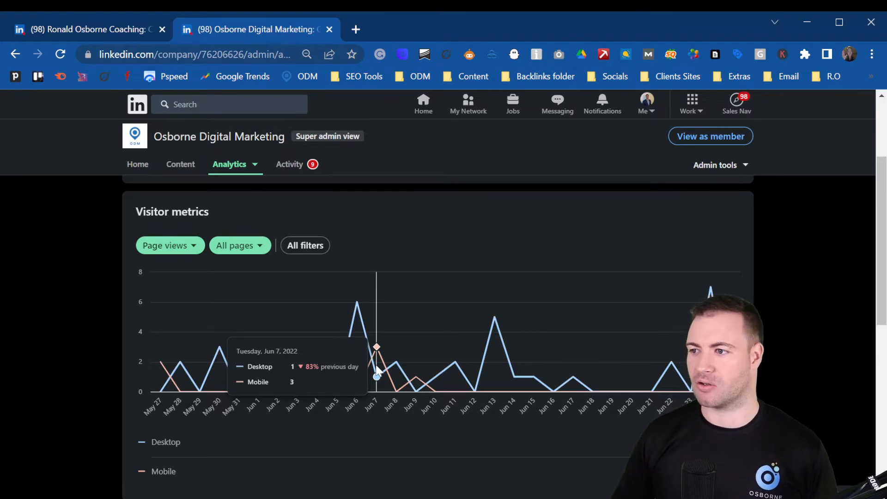
pyautogui.scroll(3, 483, 324)
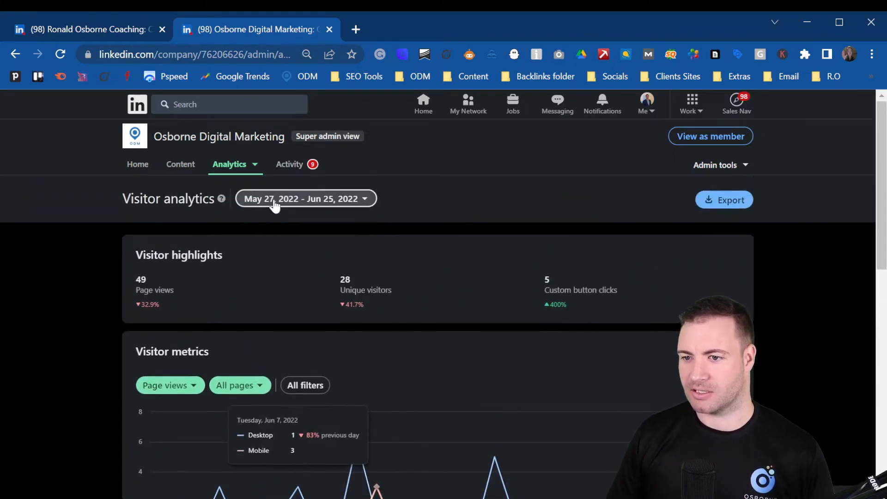
pyautogui.click(238, 167)
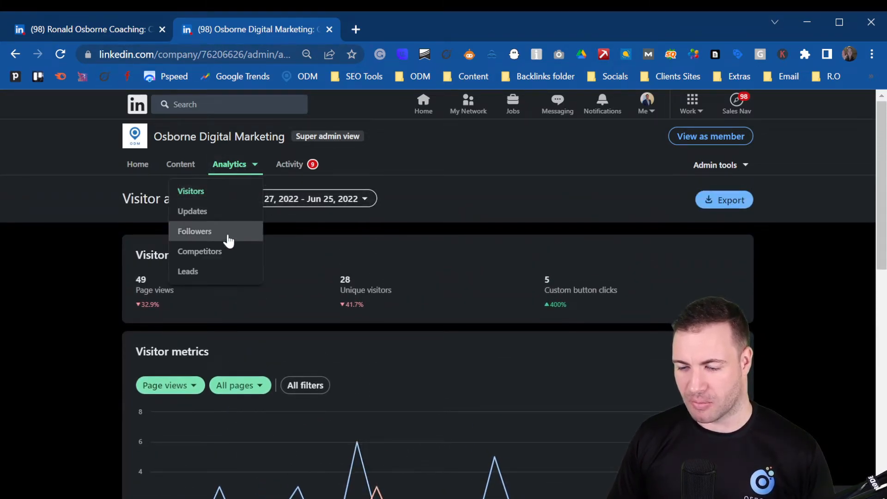
# Step: Open Competitor analytics and close the Welcome to Competitor Analytics dialog
pyautogui.click(233, 251)
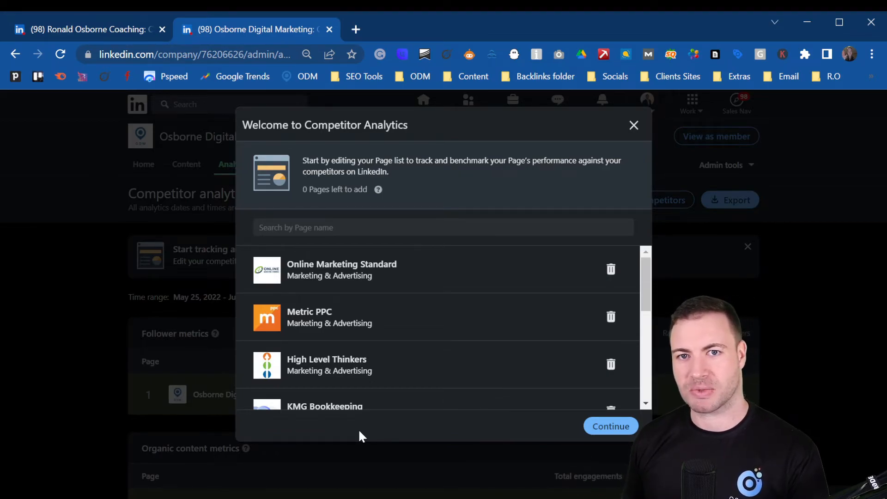
pyautogui.click(634, 125)
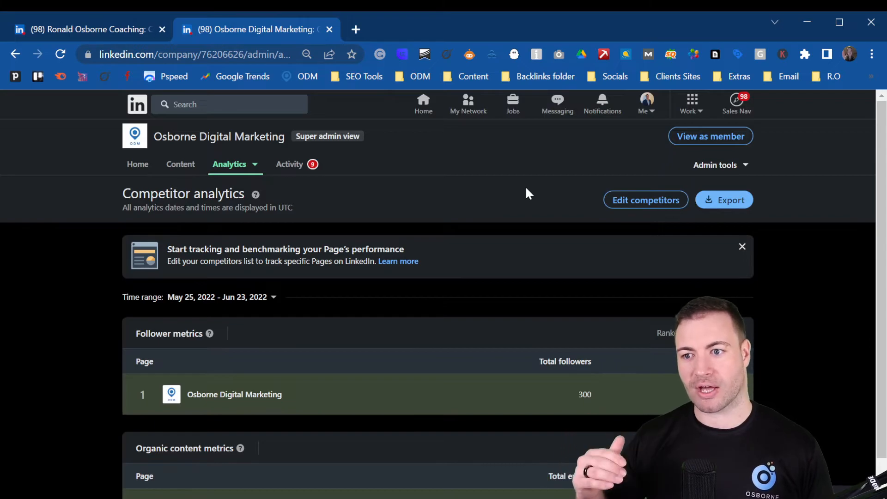
# Step: Review Follower analytics: 300 total followers, 27 new in 29 days, and the daily organic chart
pyautogui.click(246, 166)
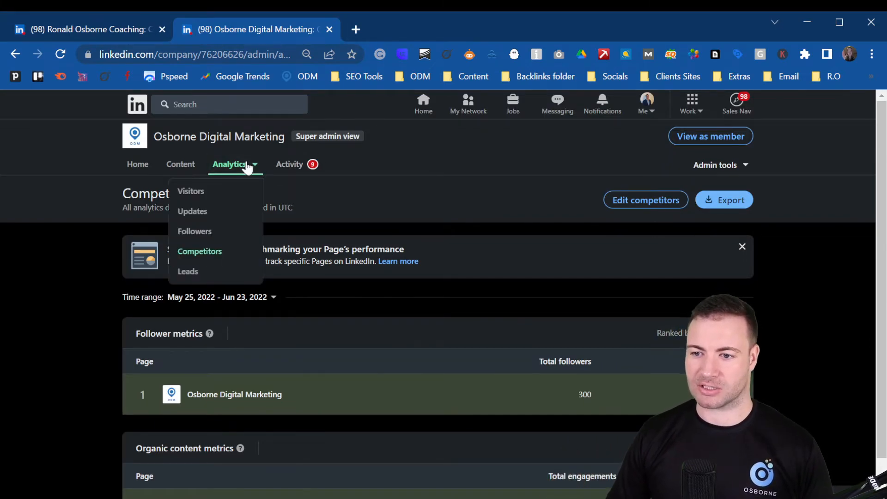
pyautogui.click(214, 233)
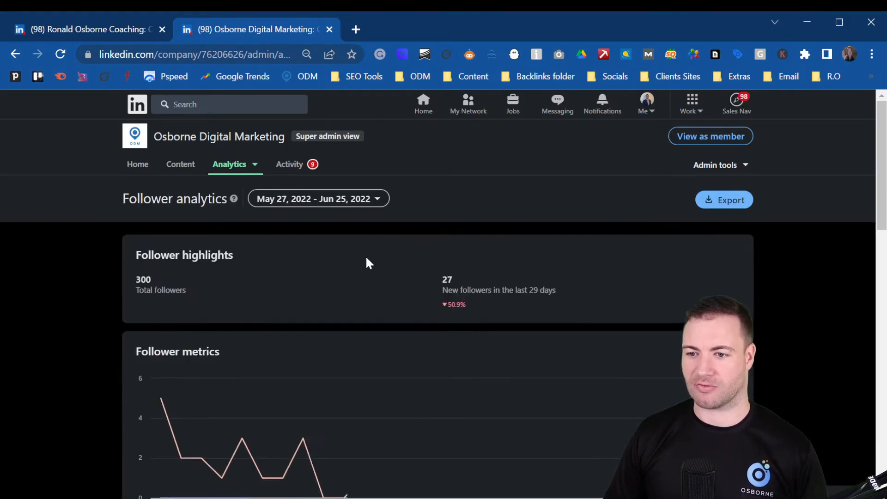
pyautogui.scroll(-3, 99, 255)
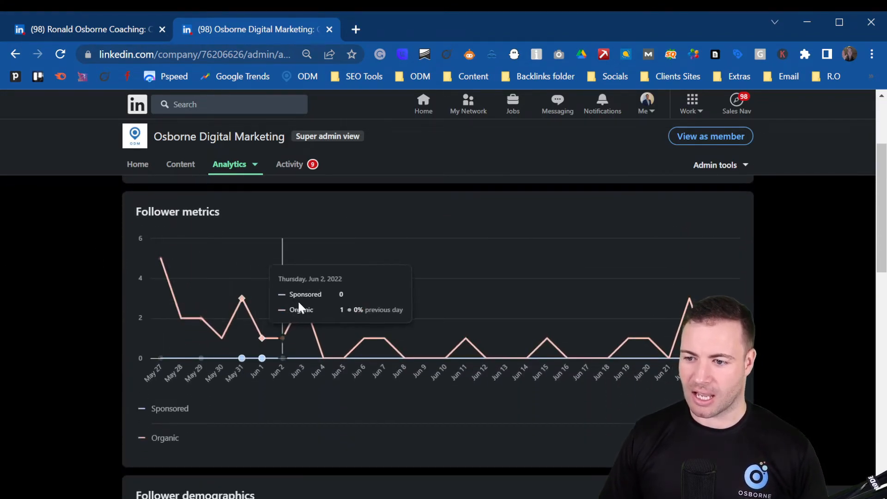
pyautogui.moveTo(360, 312)
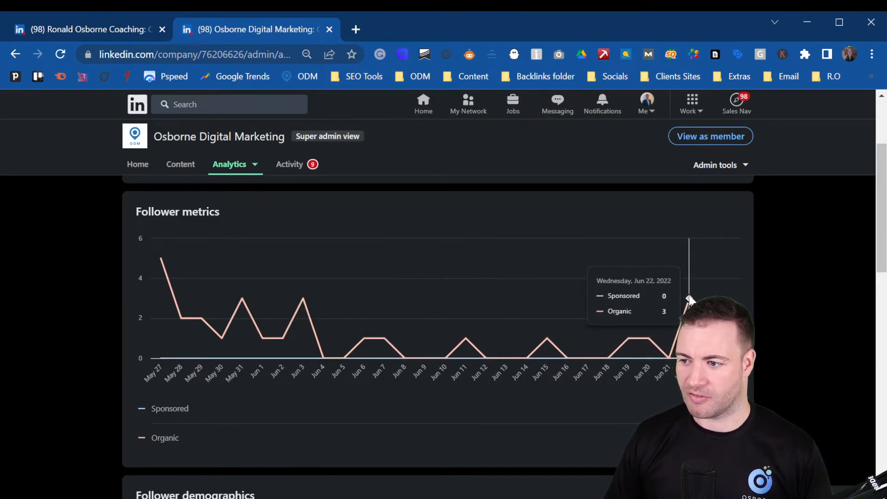
pyautogui.scroll(3, 425, 264)
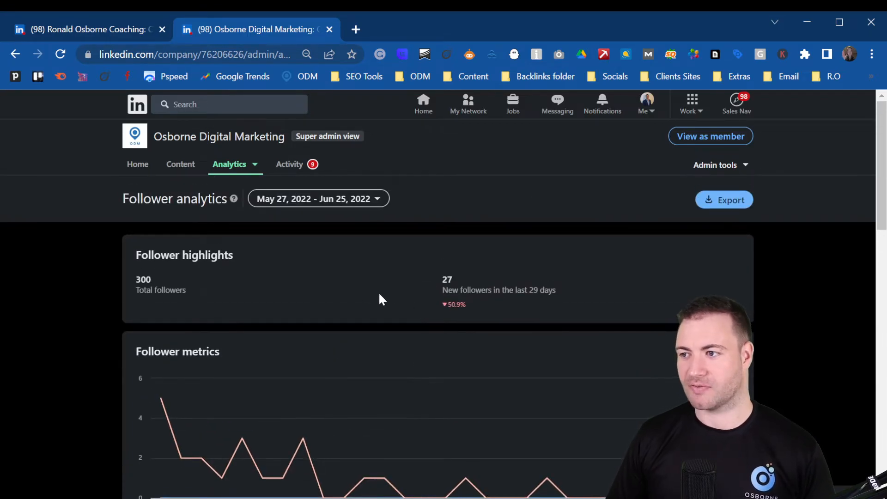
pyautogui.click(725, 166)
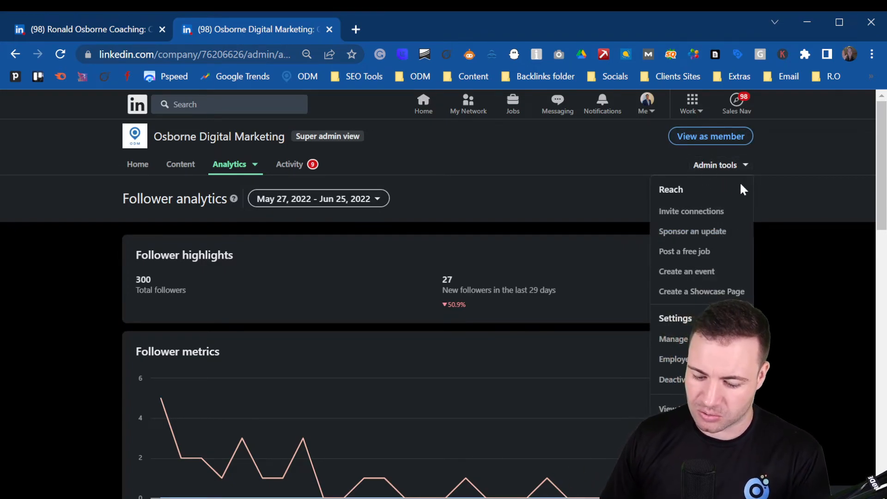
# Step: Switch to the member view and scroll down to the Page posts and back to the top
pyautogui.click(714, 140)
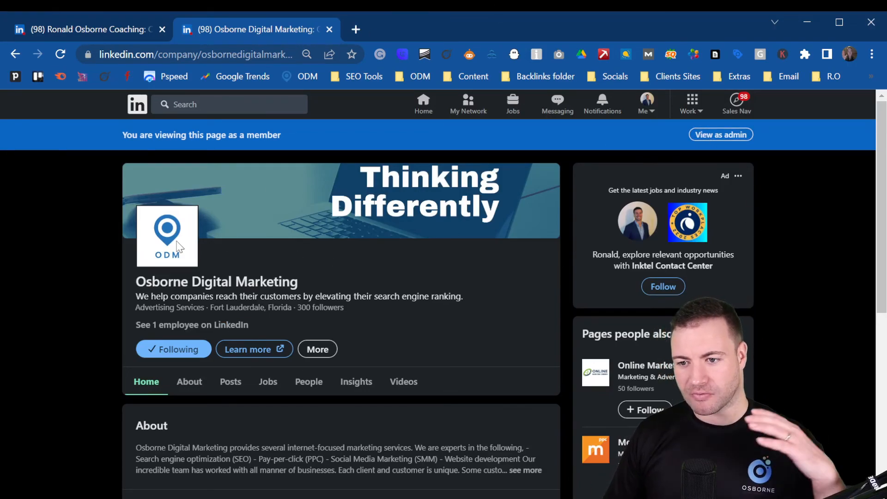
pyautogui.scroll(-5, 99, 262)
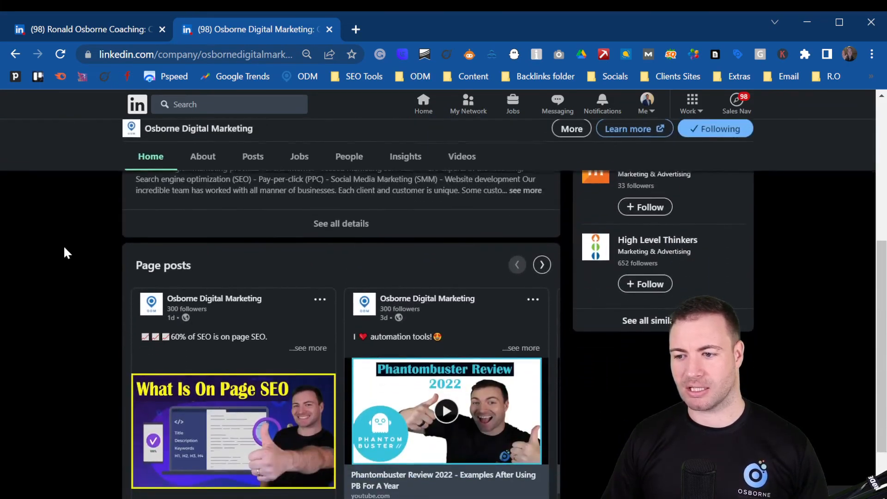
pyautogui.scroll(-2, 65, 248)
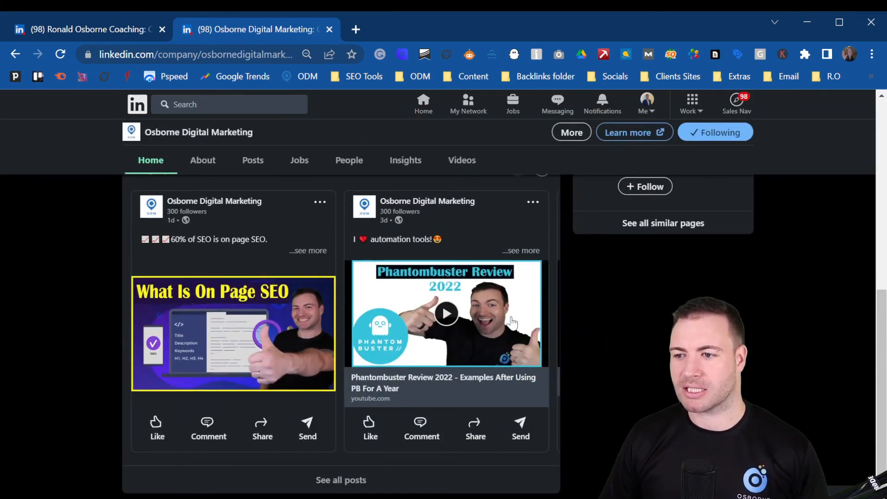
pyautogui.scroll(2, 166, 255)
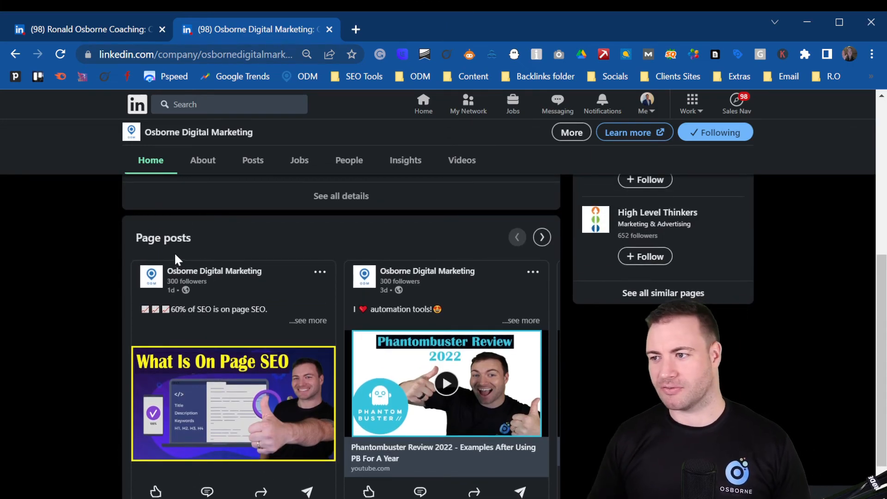
pyautogui.scroll(7, 483, 284)
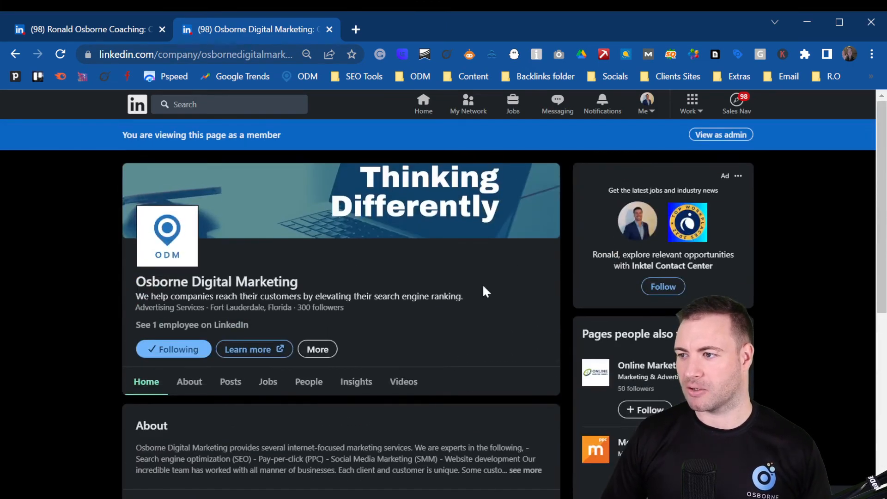
# Step: Return to the admin view and browse posts such as On Page SEO and Phantombuster Review
pyautogui.click(711, 135)
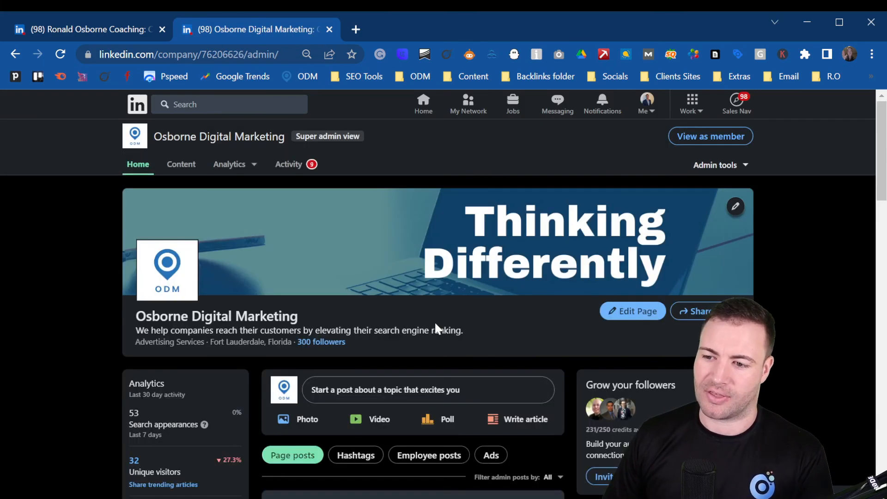
pyautogui.scroll(-3, 345, 301)
pyautogui.scroll(-6, 347, 302)
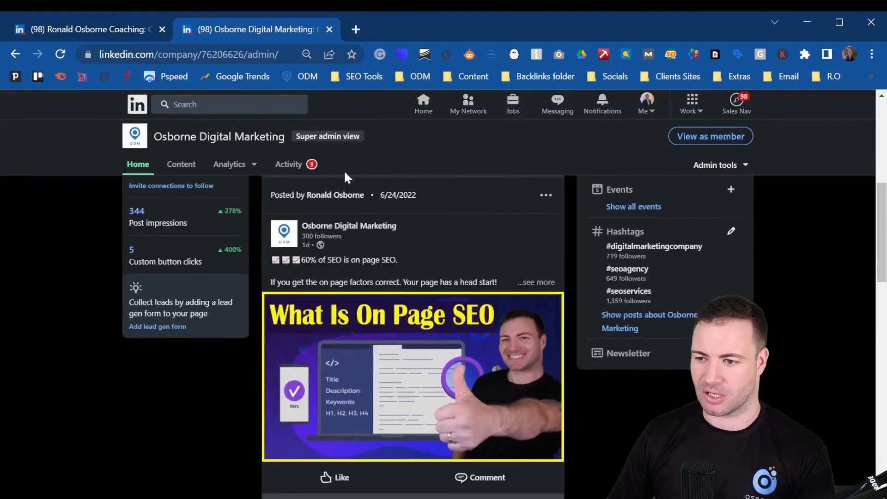
pyautogui.scroll(-3, 394, 377)
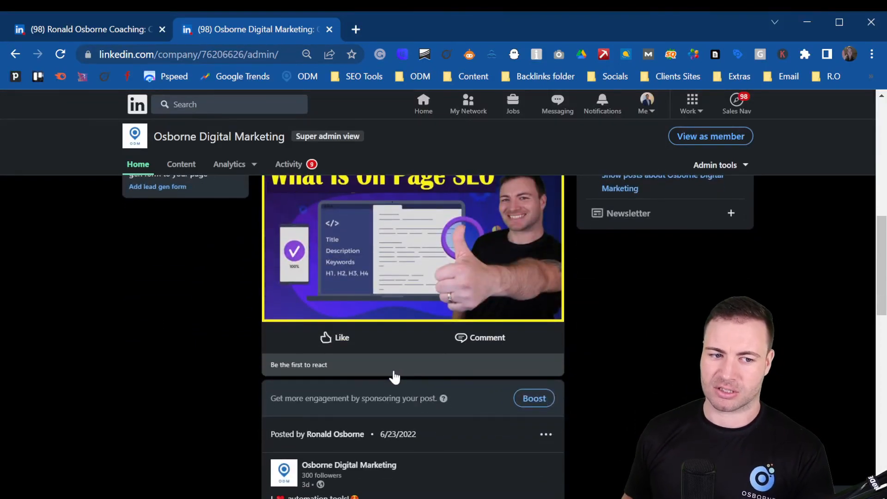
pyautogui.scroll(-3, 406, 353)
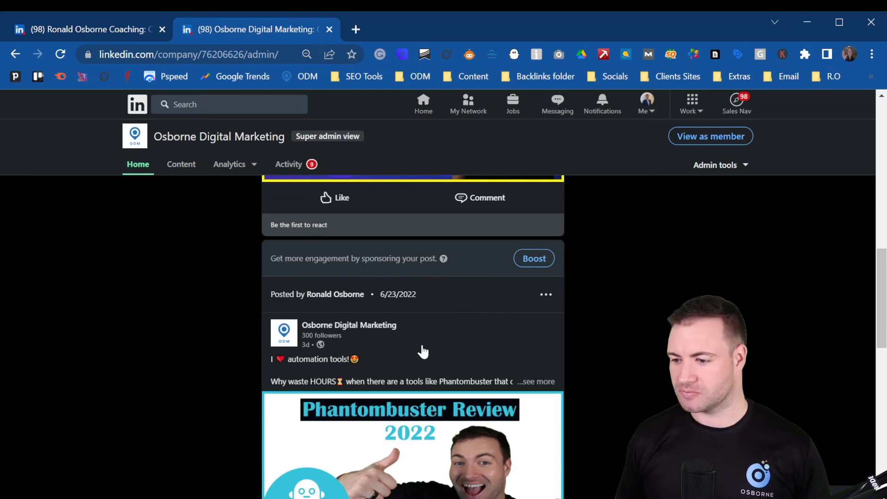
pyautogui.scroll(10, 685, 297)
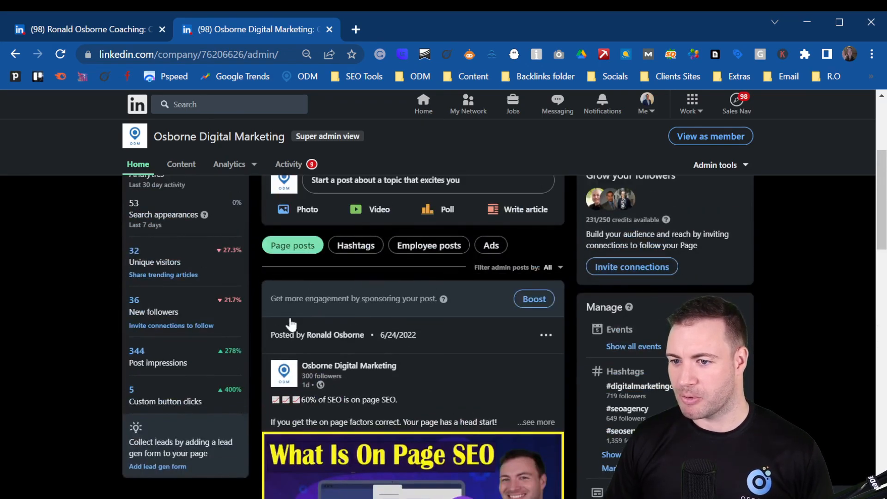
pyautogui.scroll(4, 268, 357)
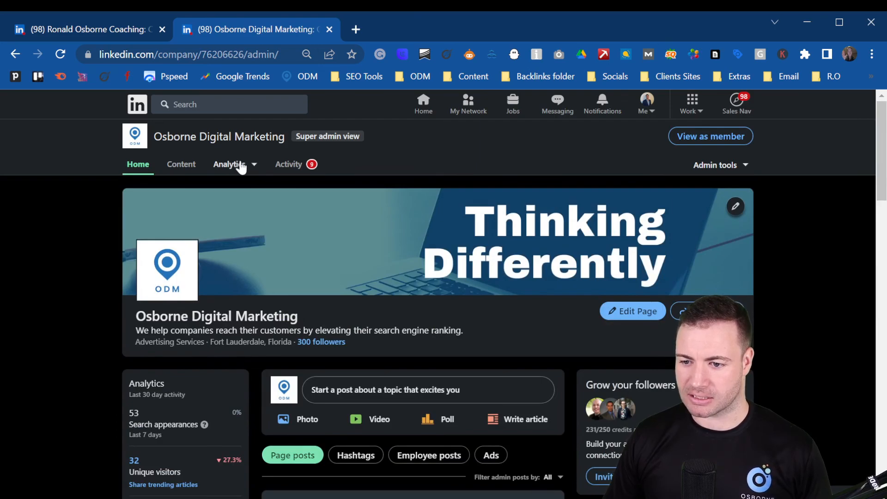